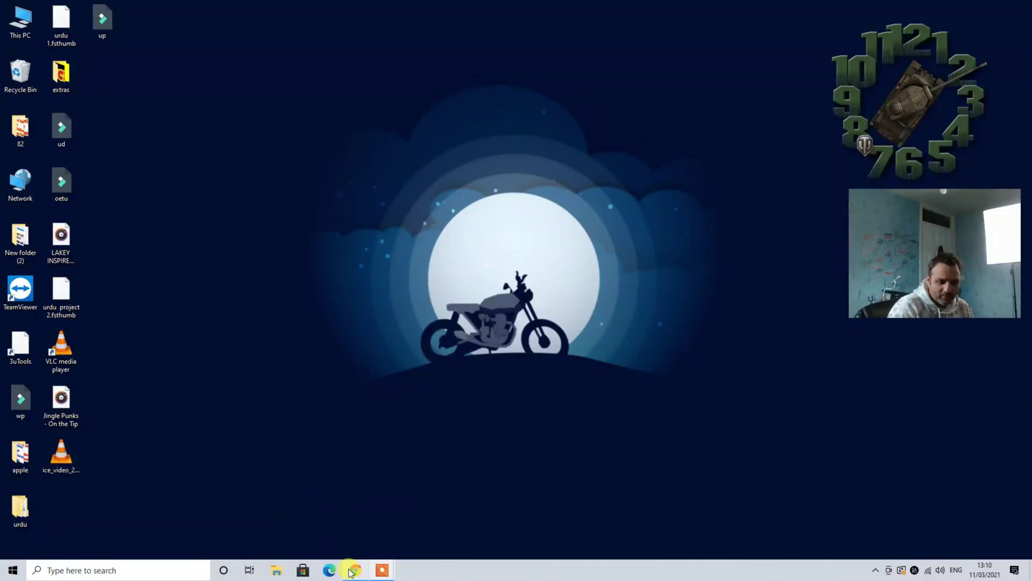
In Chrome, search Google for 'brother ql700 software' via the brother search suggestions
left_click(351, 573)
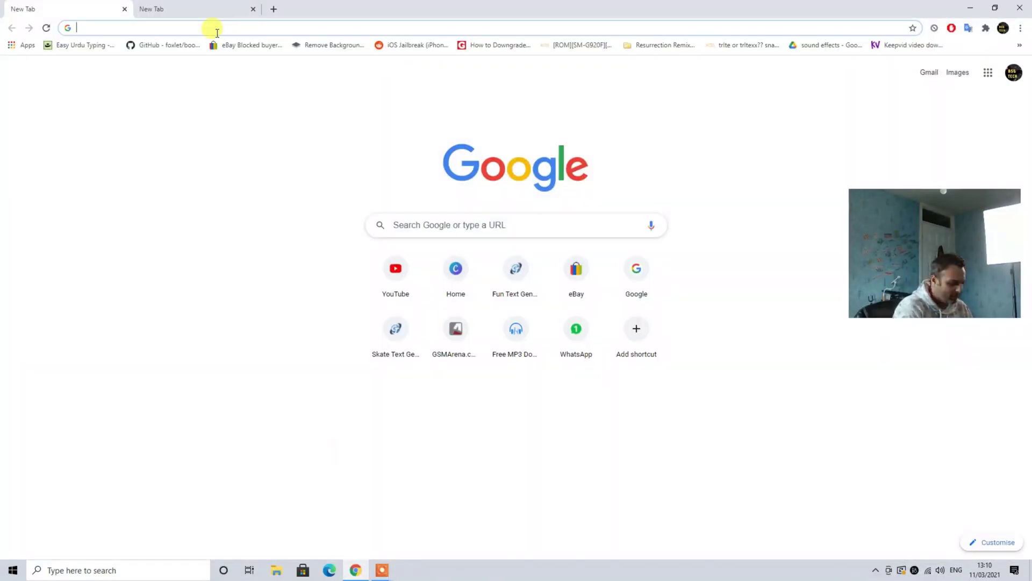
type("brother")
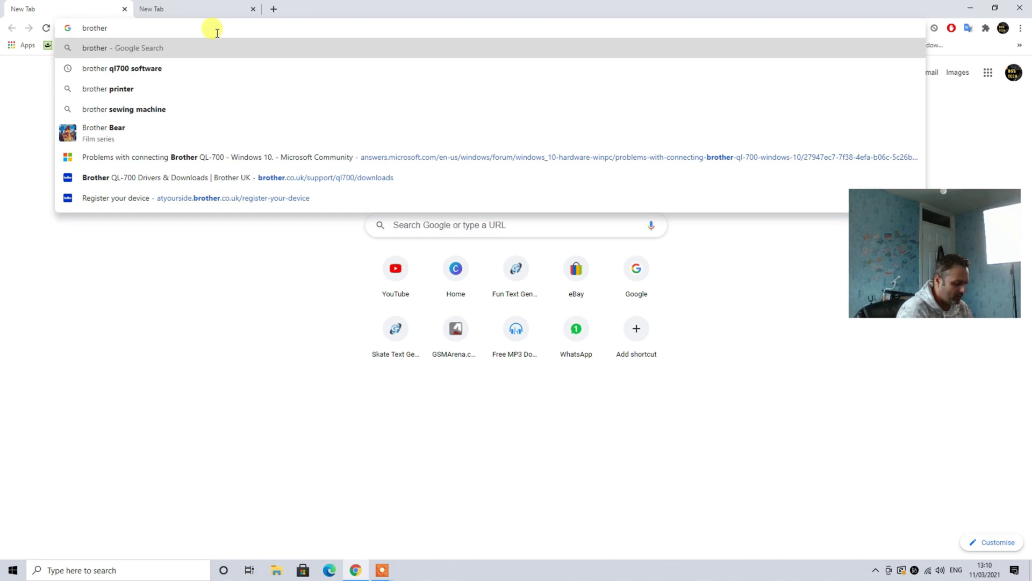
key("Return")
left_click(163, 63)
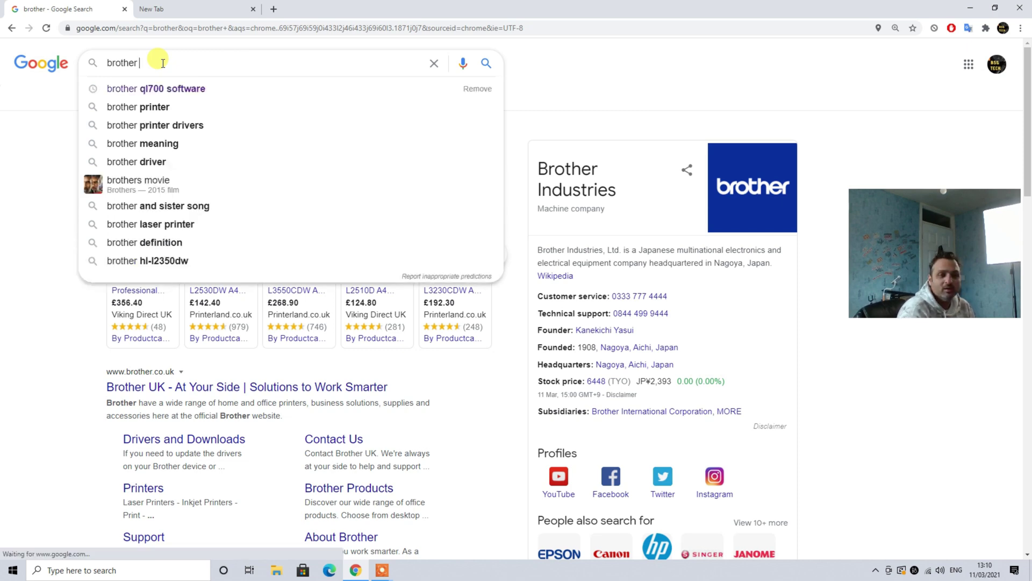
key("Down")
key("Return")
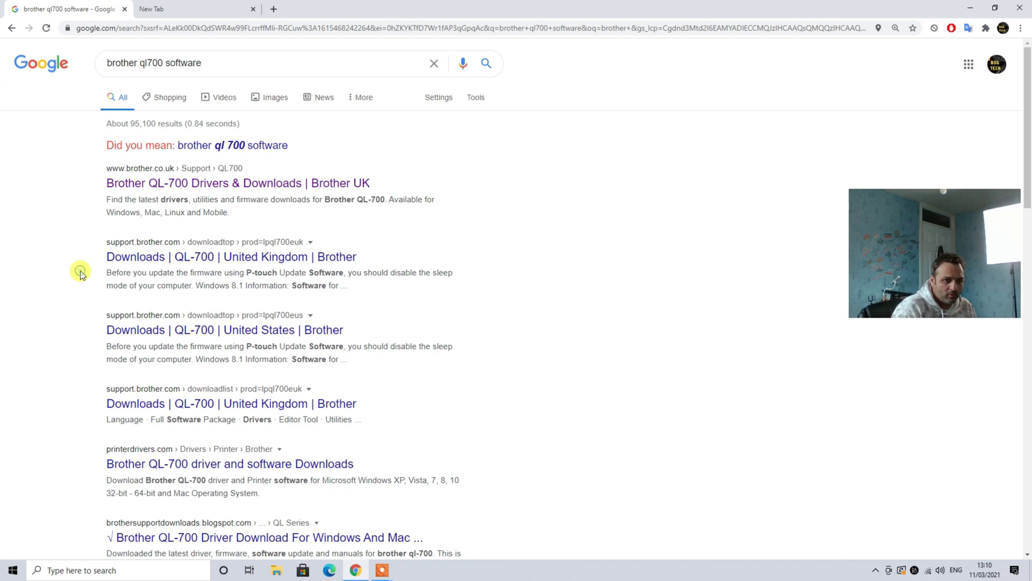
left_click(177, 183)
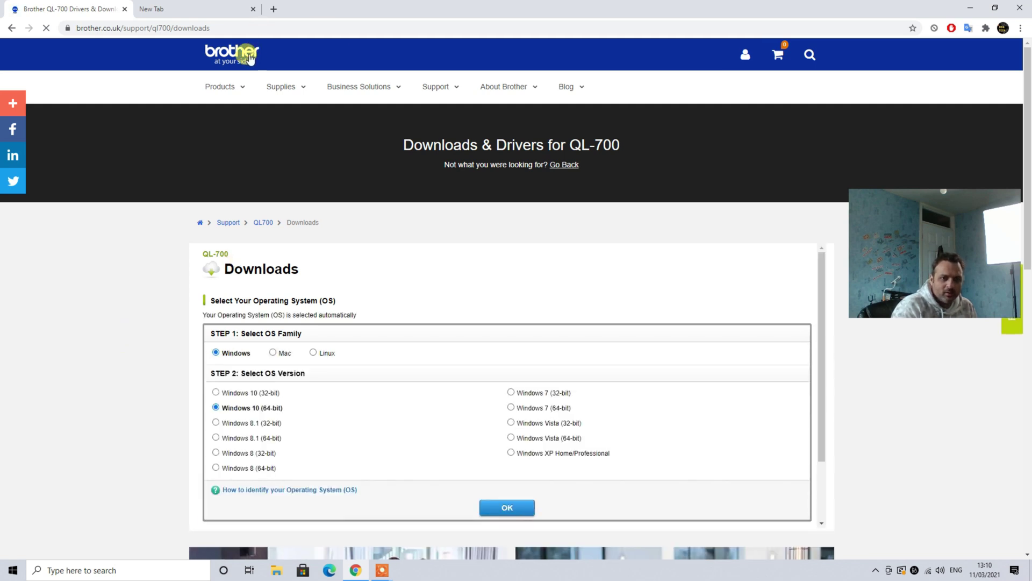
left_click(11, 28)
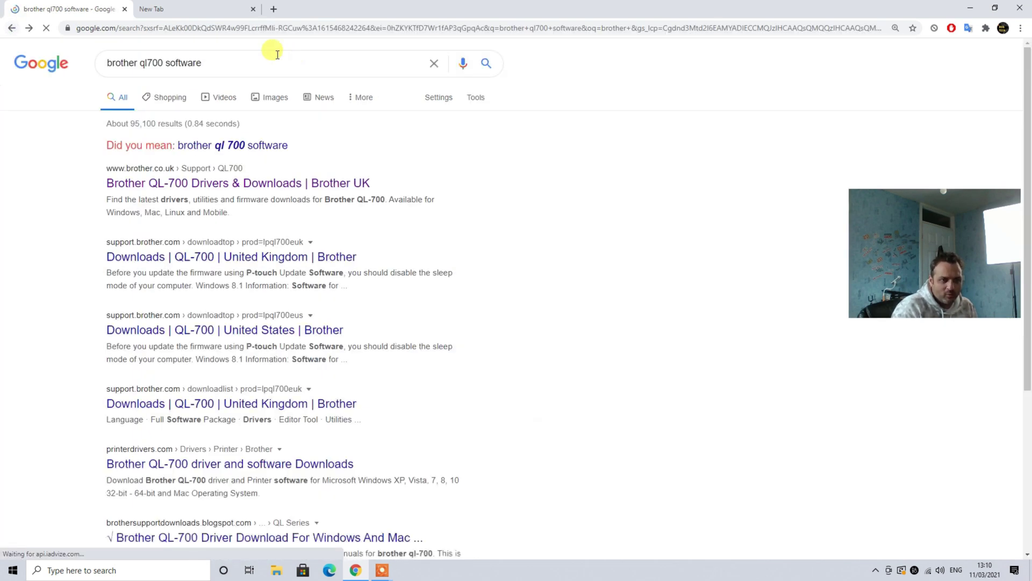
left_click(141, 188)
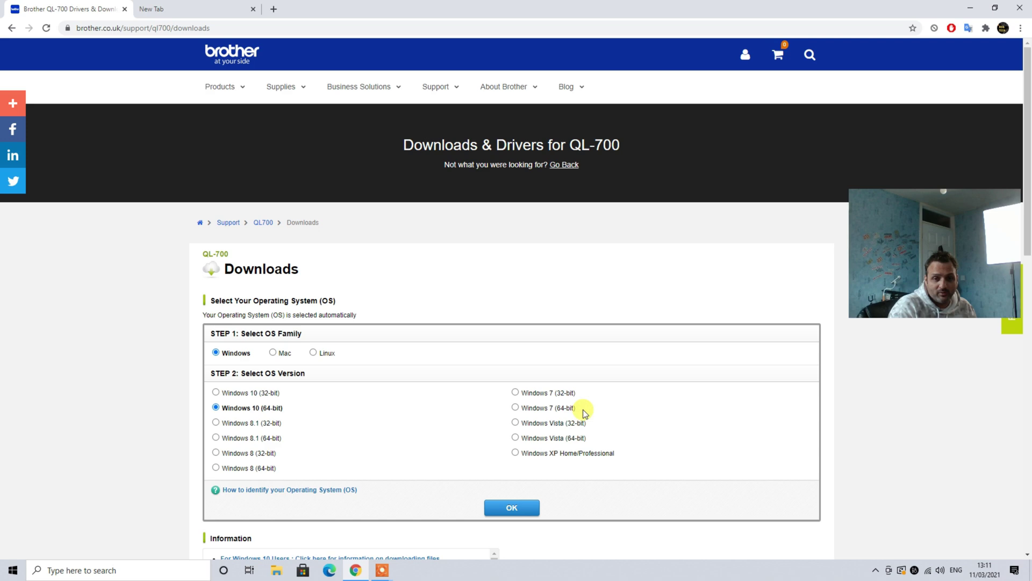
scroll(583, 409, "down", 10)
scroll(606, 380, "up", 10)
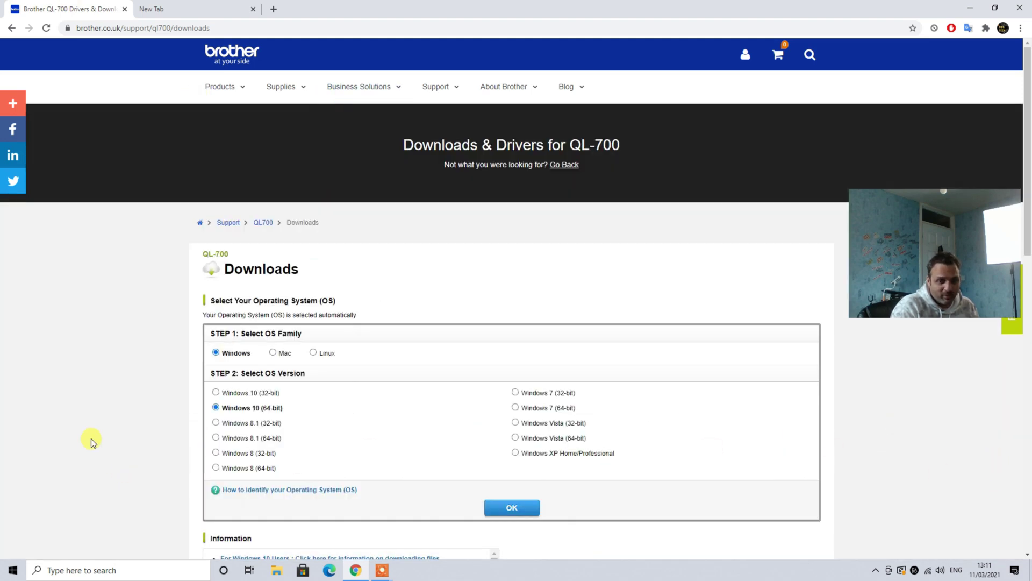
scroll(124, 389, "down", 8)
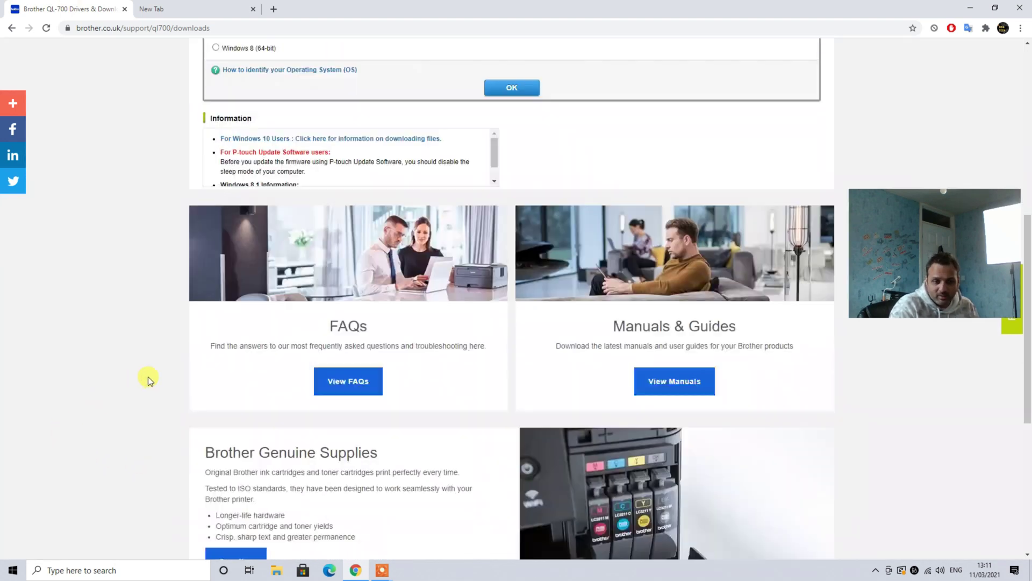
scroll(149, 376, "up", 6)
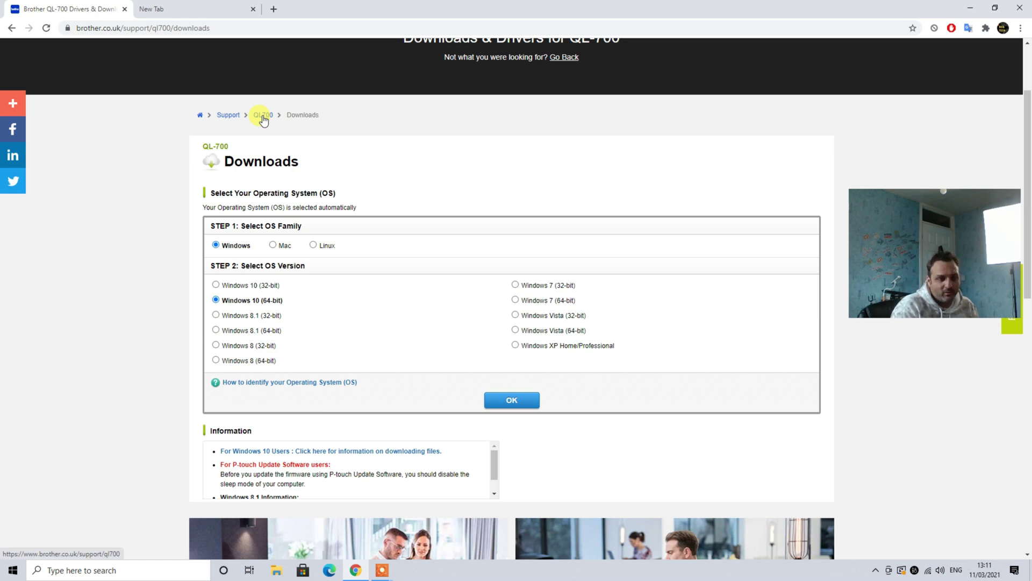
On the Brother support page, enter model ql700 and select QL700 from the suggestions
left_click(220, 116)
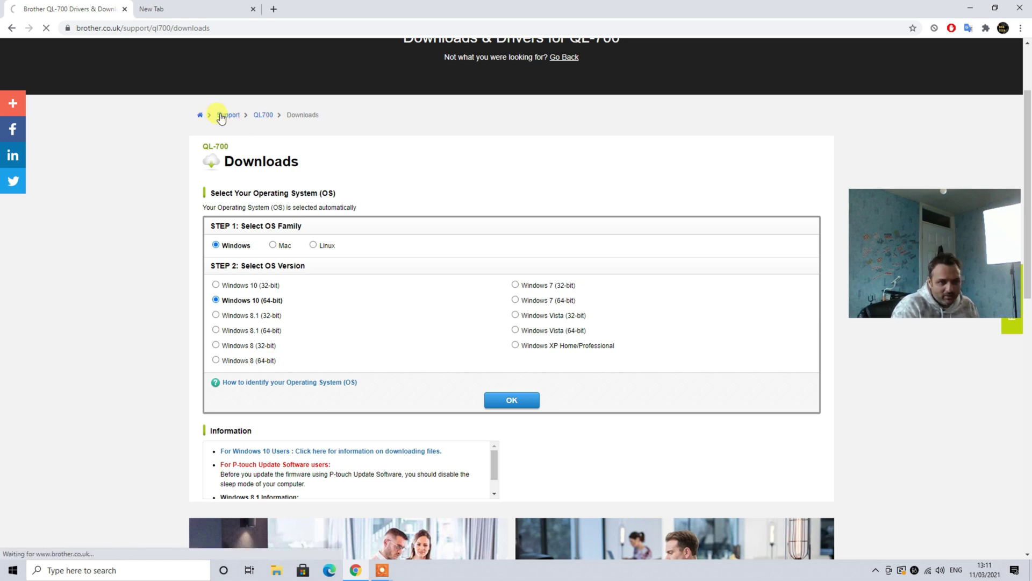
scroll(498, 301, "down", 4)
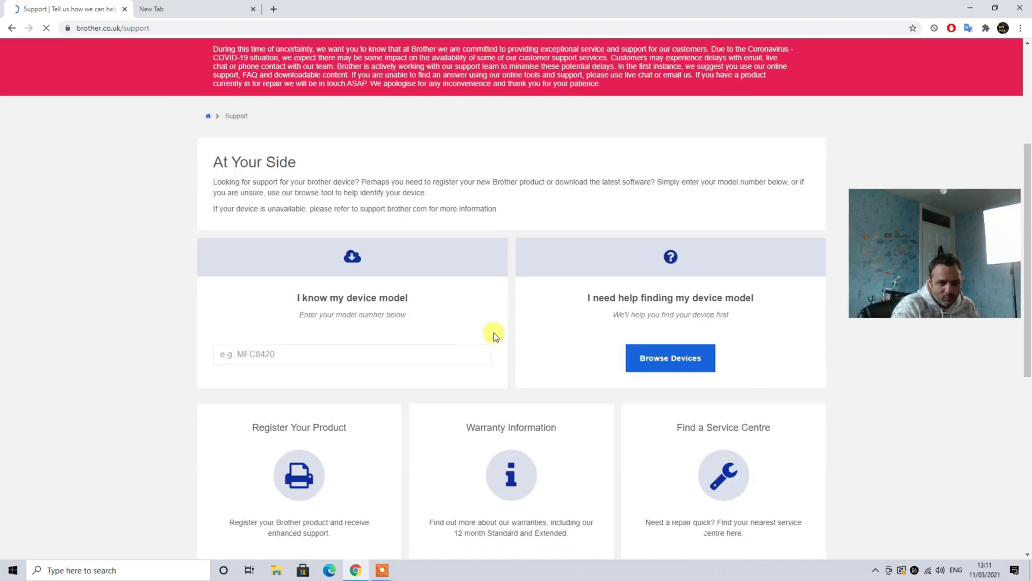
left_click(303, 357)
type("ql")
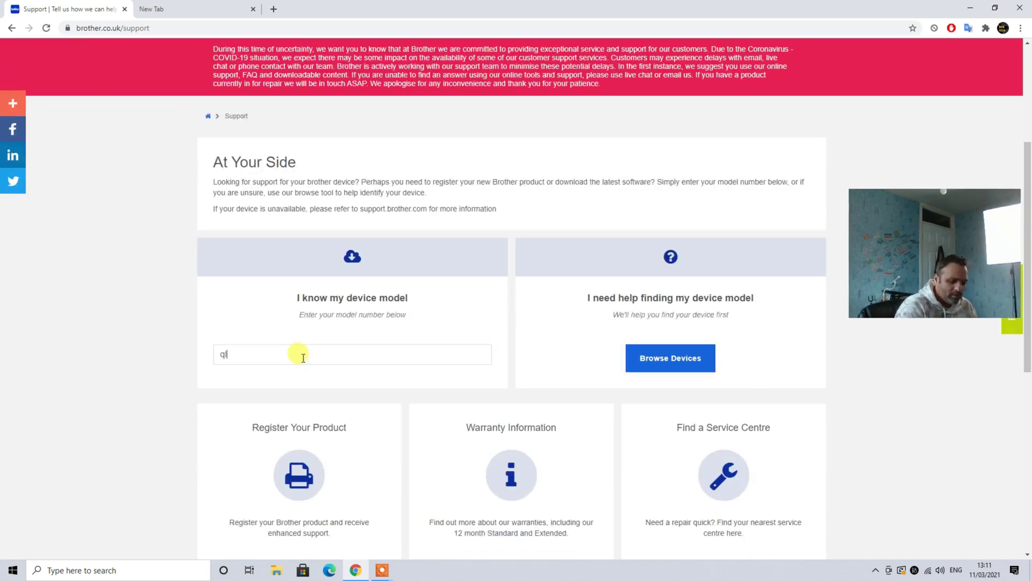
type("700")
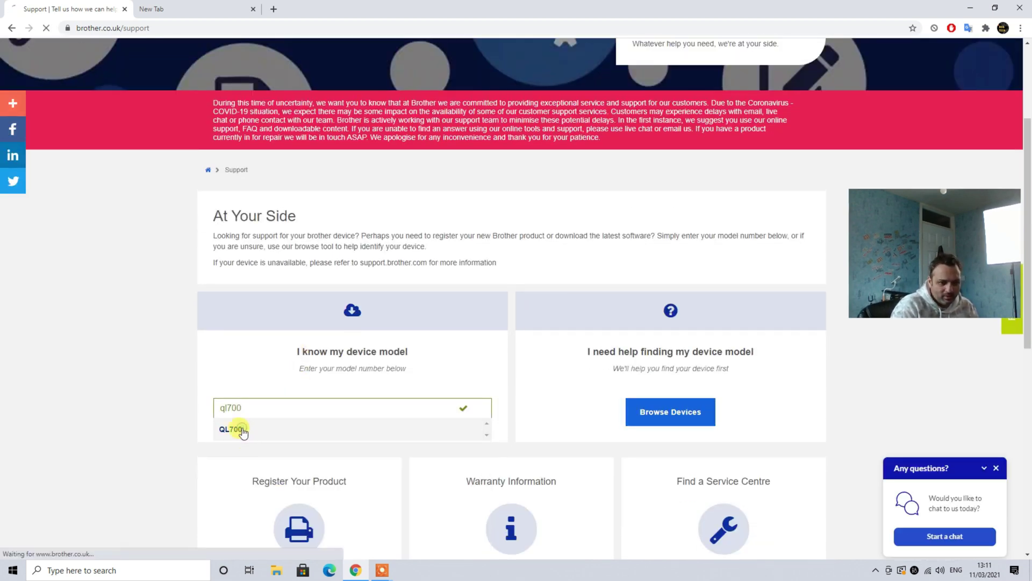
left_click(241, 429)
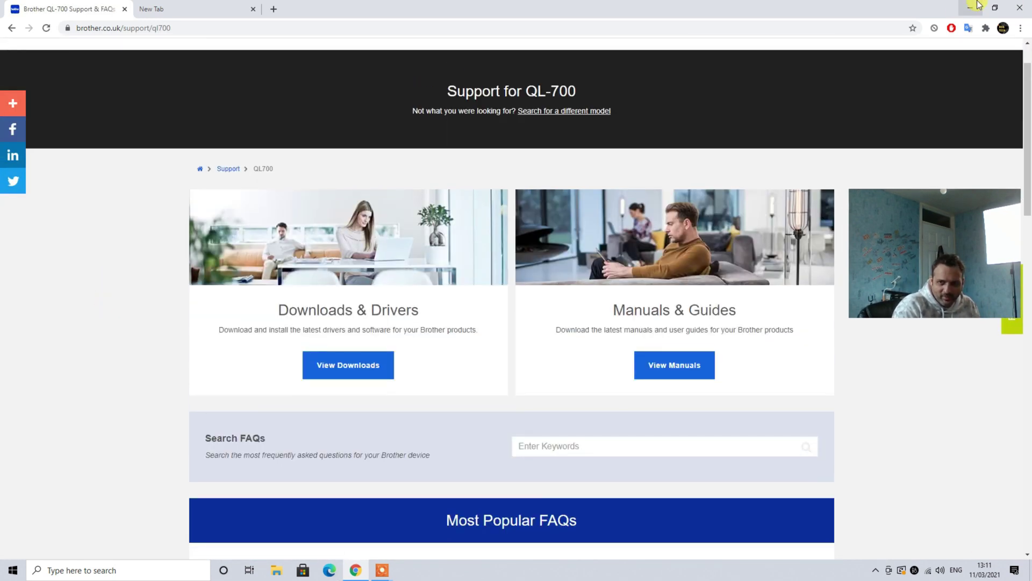
Briefly minimise the browser to the desktop, then return to the QL-700 downloads page
left_click(978, 5)
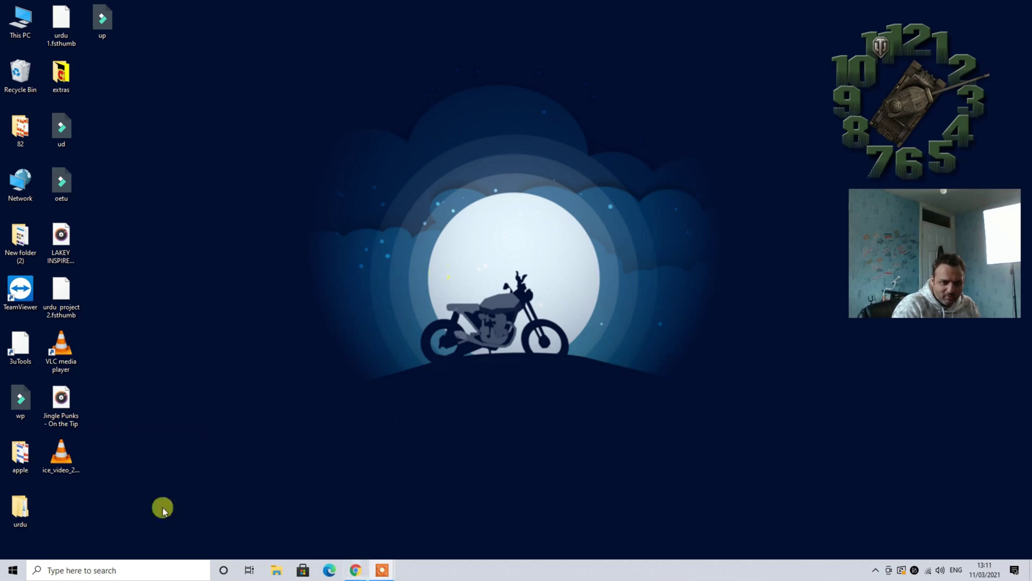
left_click(12, 571)
left_click(12, 574)
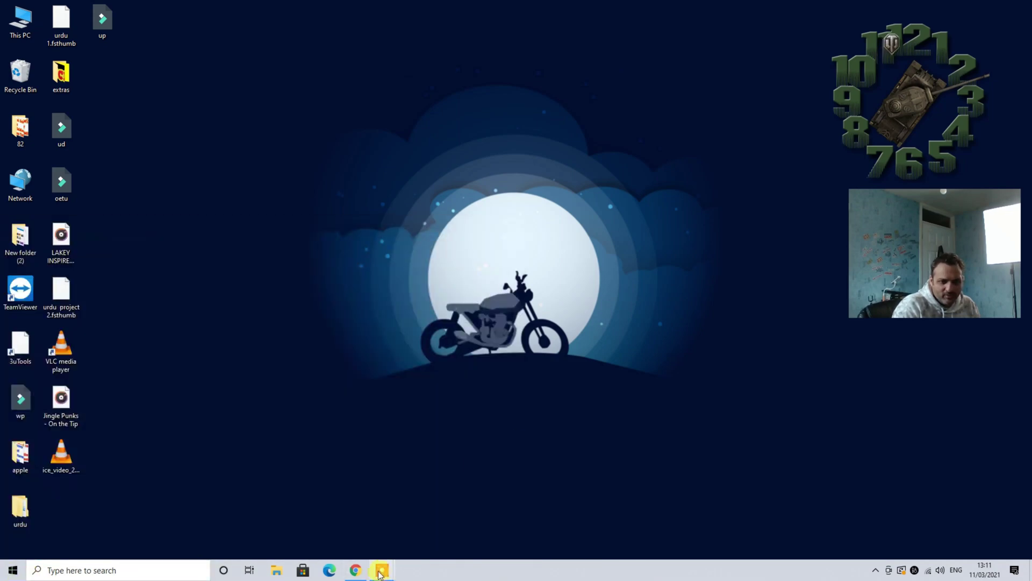
left_click(356, 570)
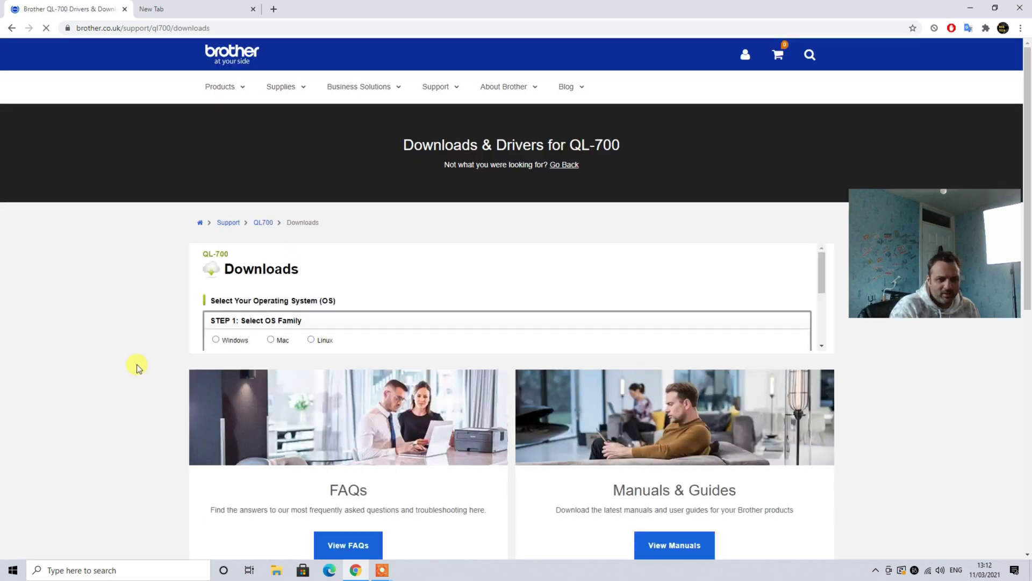
scroll(134, 364, "down", 3)
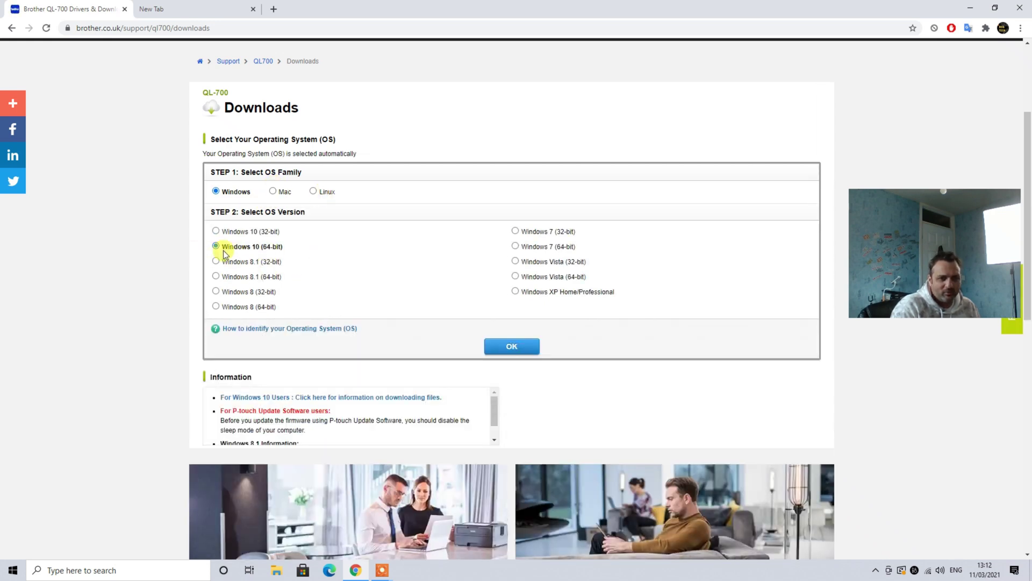
Confirm Windows 10 (64-bit) and browse the Drivers, Editor Tool, Utilities and Firmware download sections
left_click(508, 349)
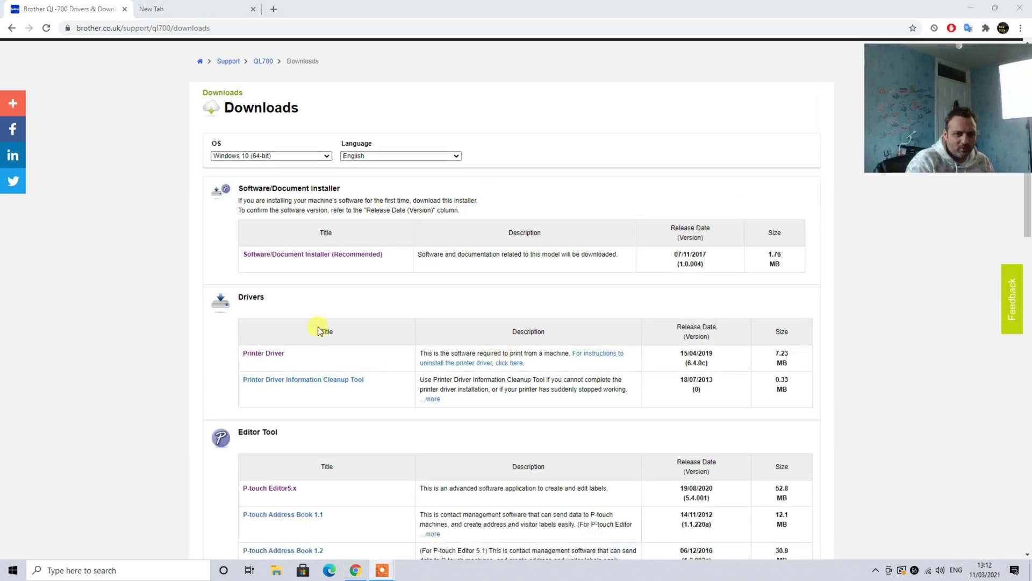
scroll(305, 522, "down", 5)
scroll(305, 523, "down", 4)
scroll(307, 459, "up", 10)
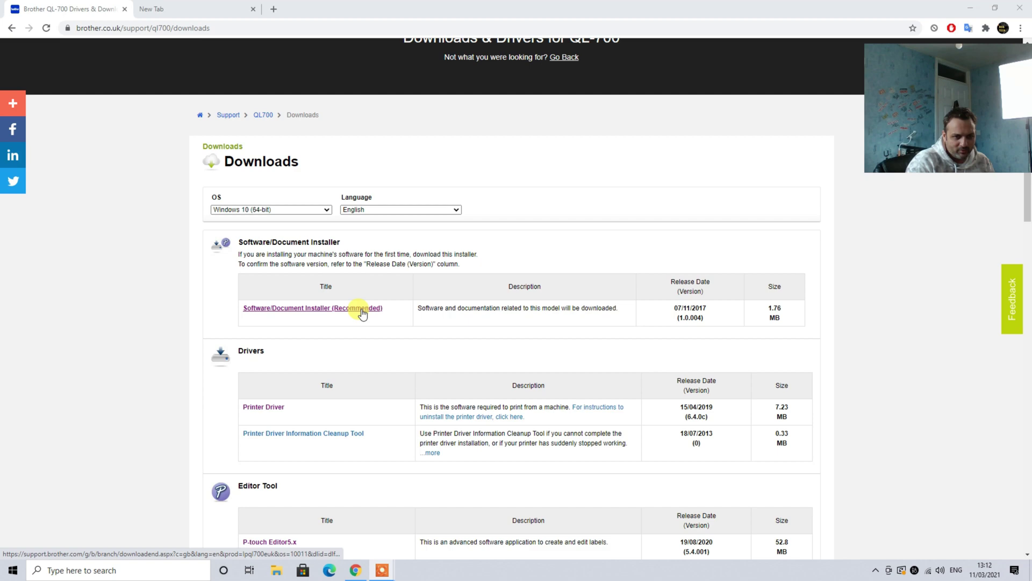
scroll(107, 308, "down", 1)
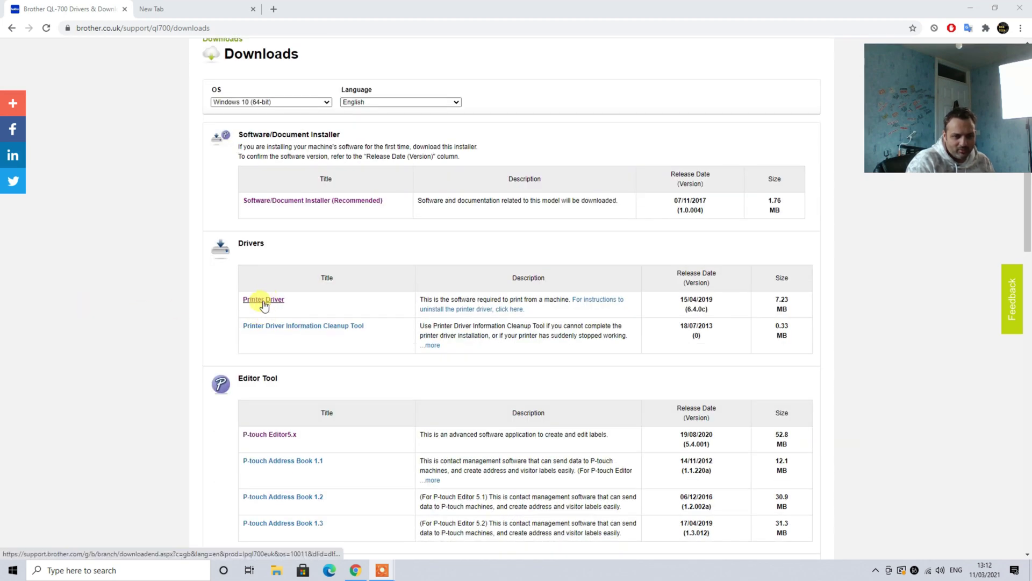
scroll(260, 312, "down", 3)
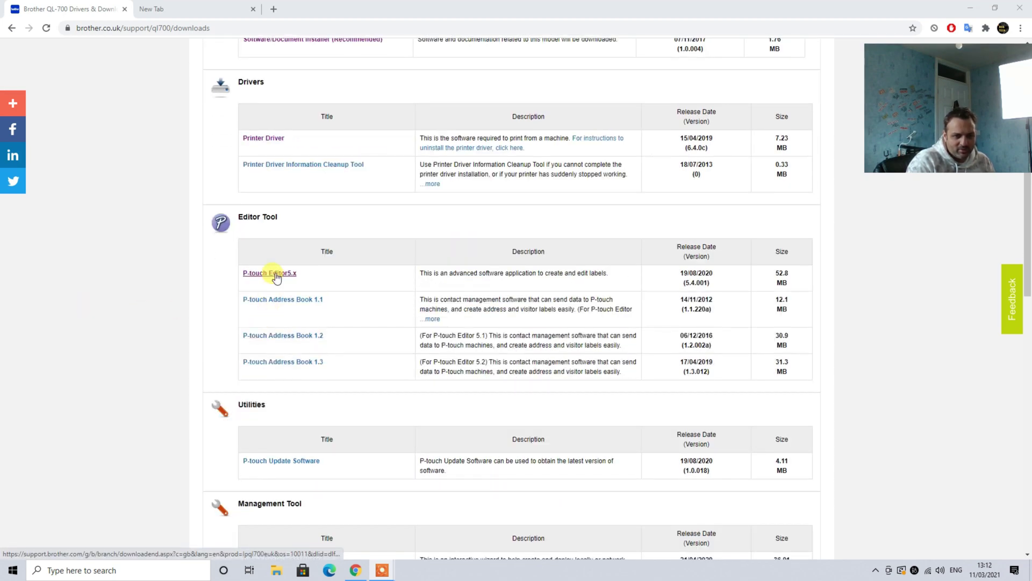
scroll(295, 226, "down", 2)
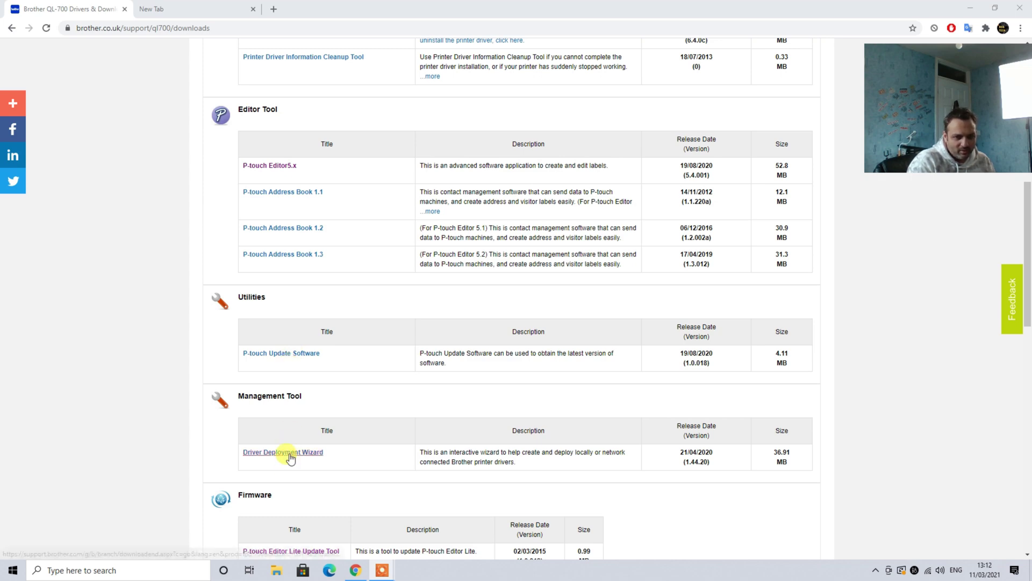
scroll(364, 447, "down", 5)
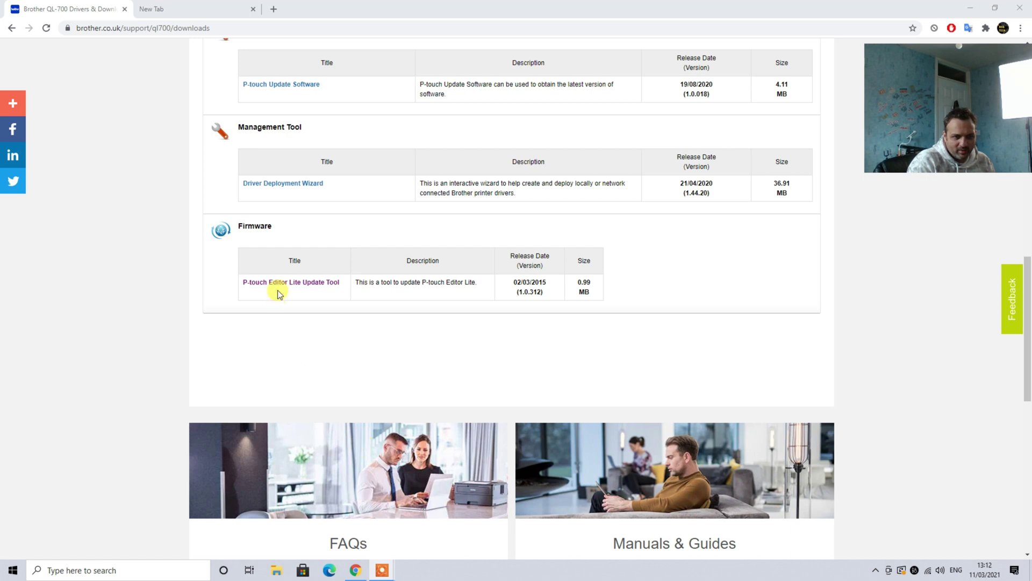
scroll(334, 363, "up", 10)
scroll(334, 363, "up", 2)
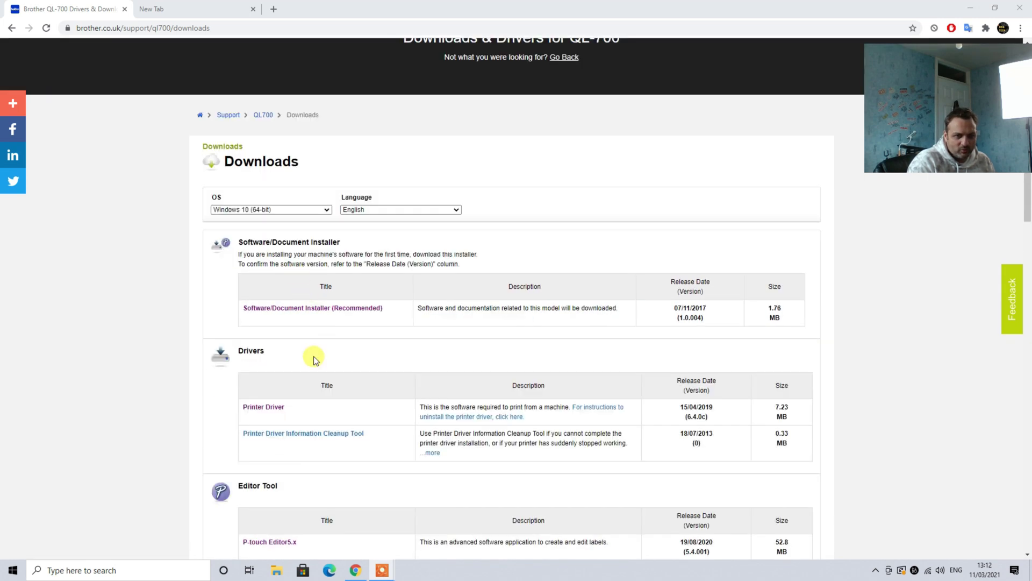
Open the Software/Document Installer and Printer Driver download links in new tabs
right_click(304, 308)
left_click(317, 317)
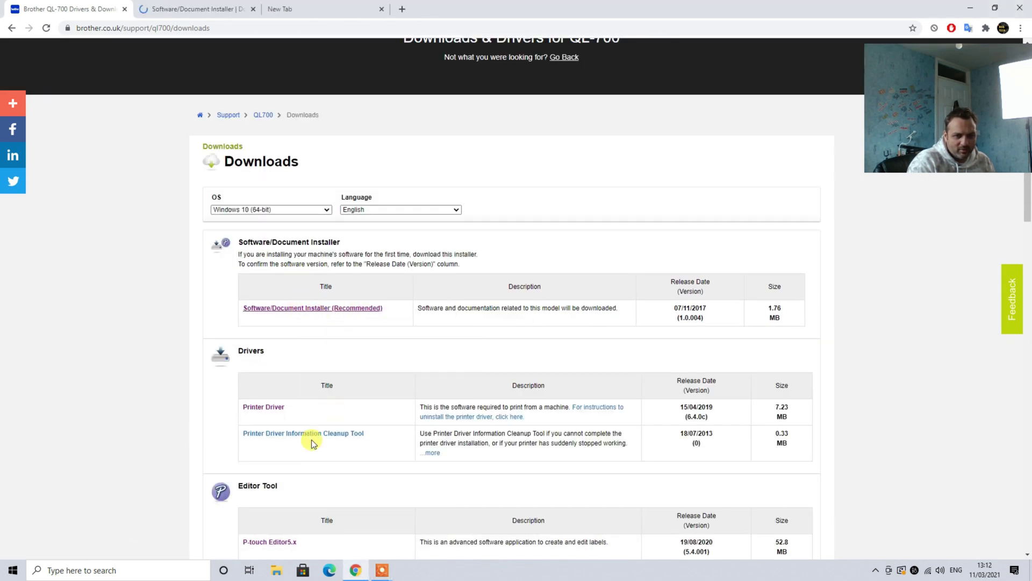
right_click(255, 408)
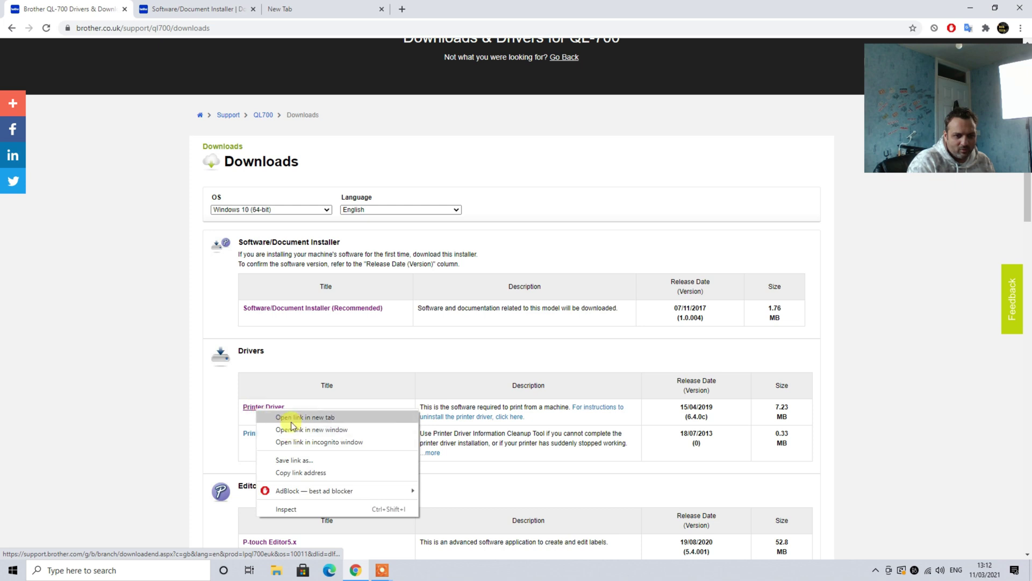
left_click(279, 417)
Agree to the licence and download both the installer and the driver, then return to the list
left_click(242, 7)
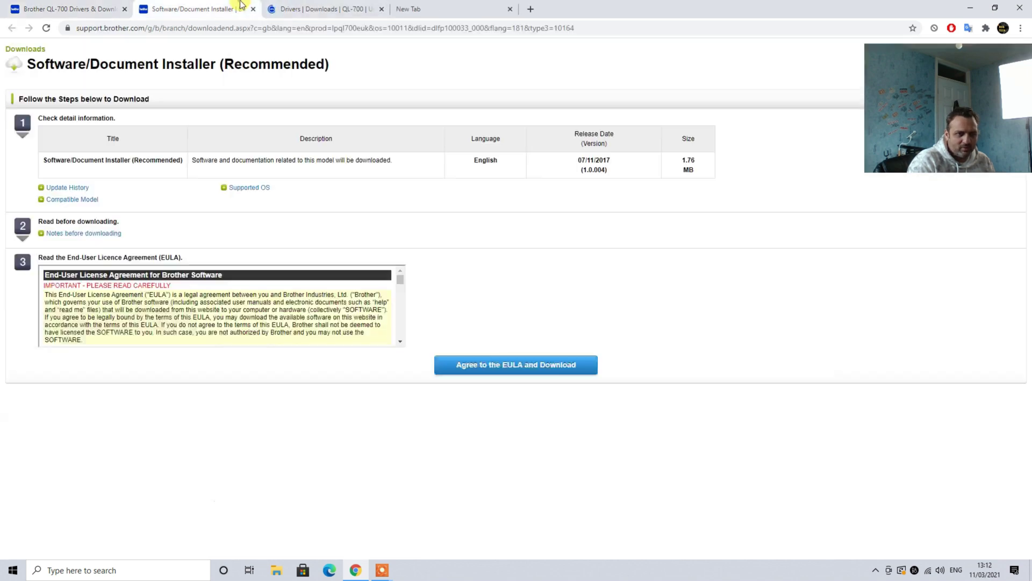
left_click(516, 365)
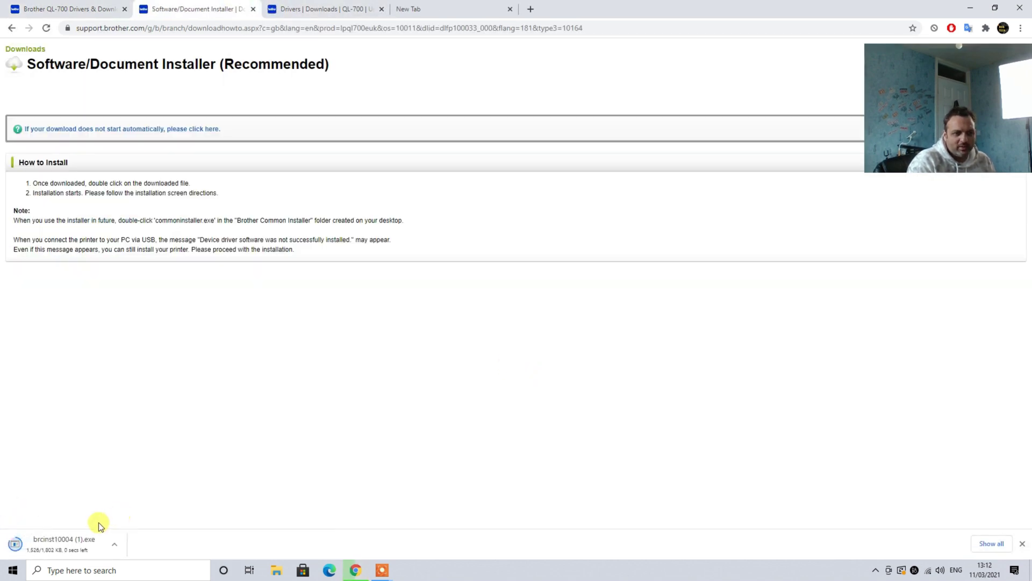
left_click(293, 8)
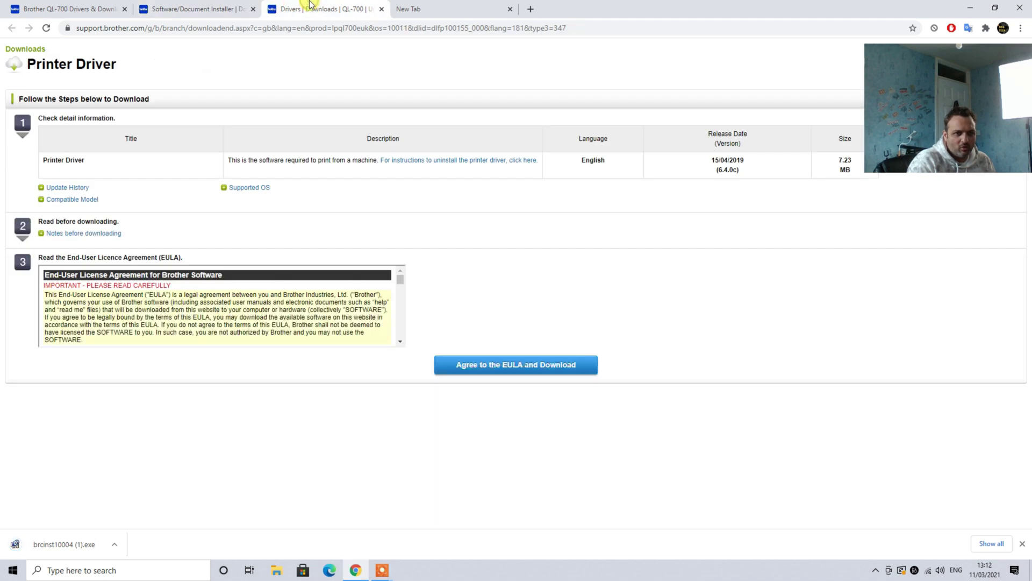
left_click(525, 368)
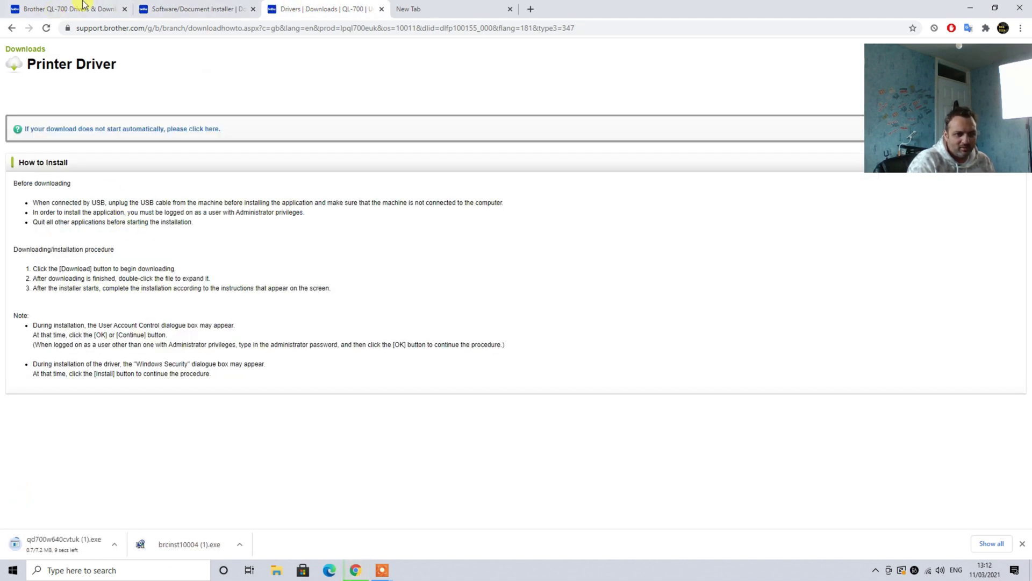
left_click(97, 8)
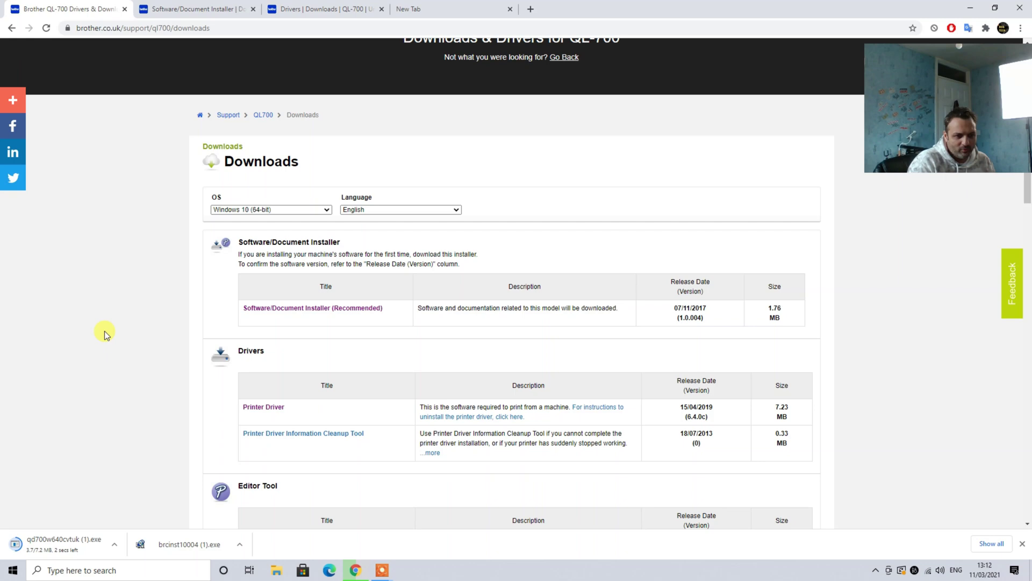
scroll(104, 333, "down", 4)
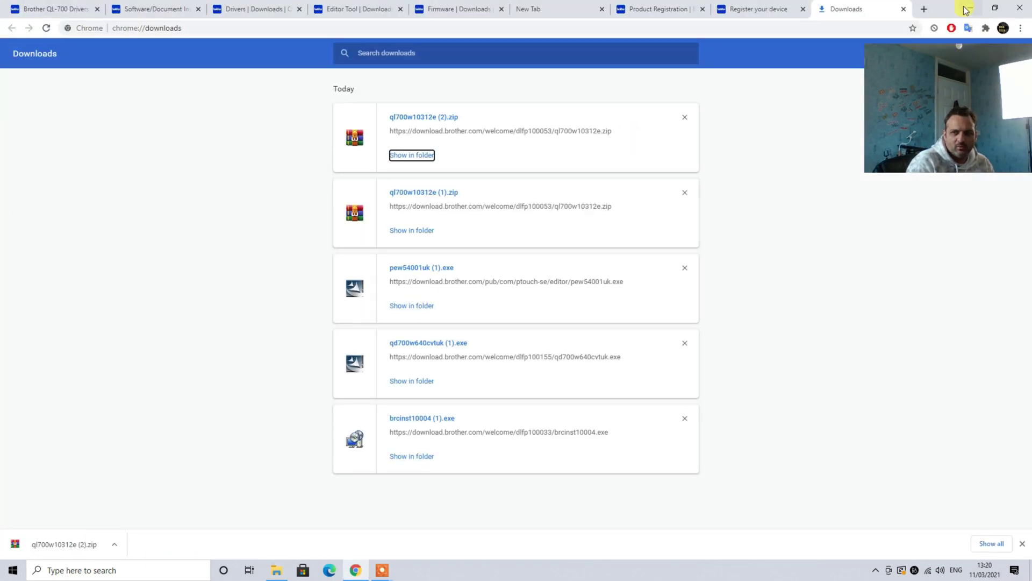
Minimise Chrome and launch P-touch Editor from its desktop shortcut
left_click(966, 8)
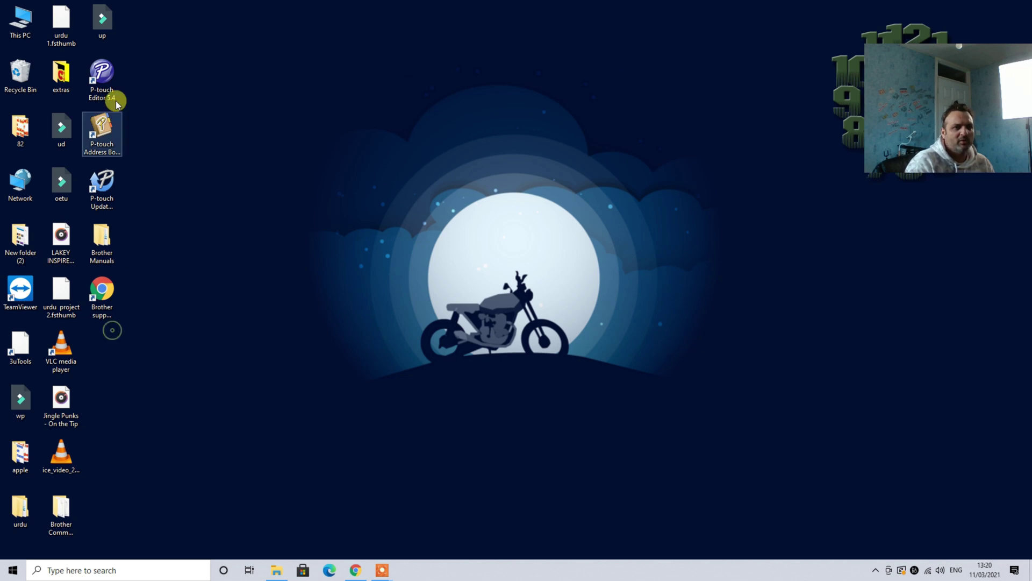
double_click(114, 76)
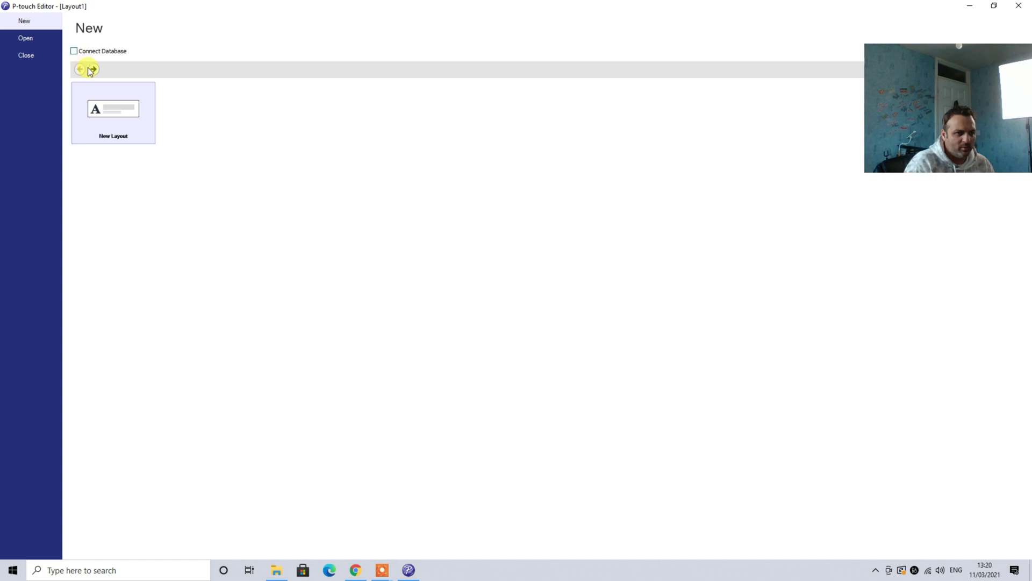
Create a new blank layout and check the paper format list, which offers only Normal Format
left_click(90, 70)
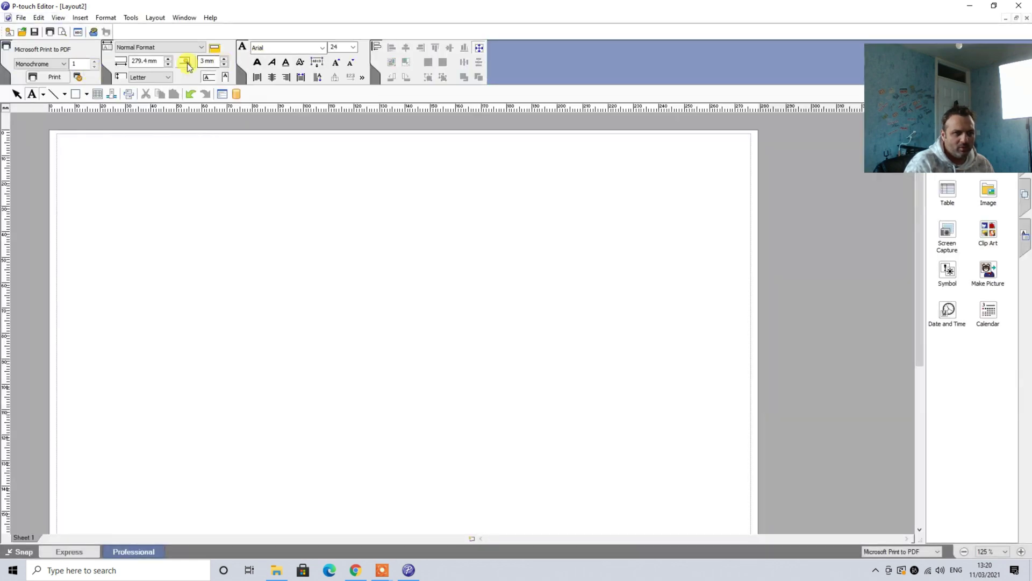
left_click(154, 48)
left_click(155, 47)
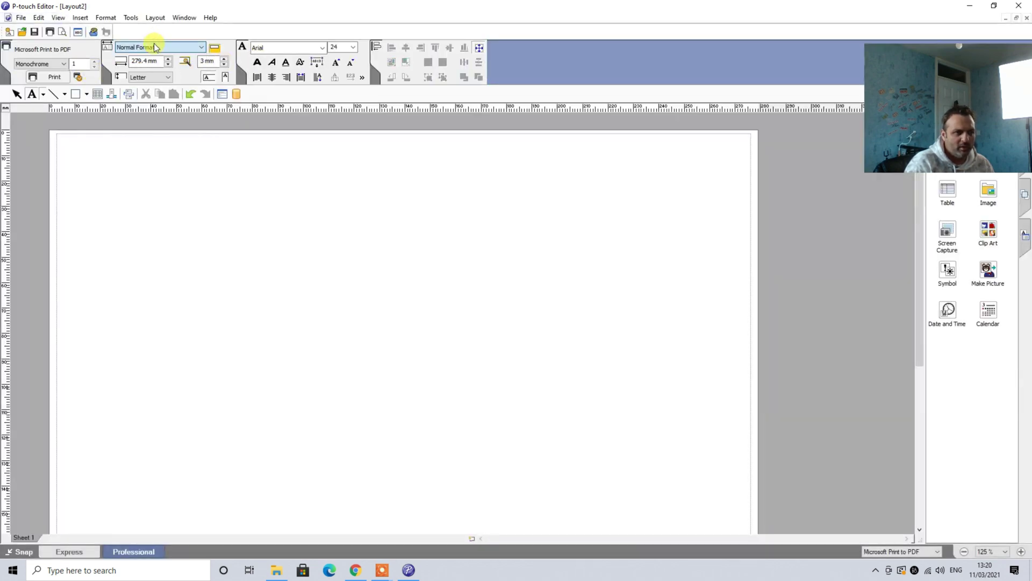
left_click(155, 48)
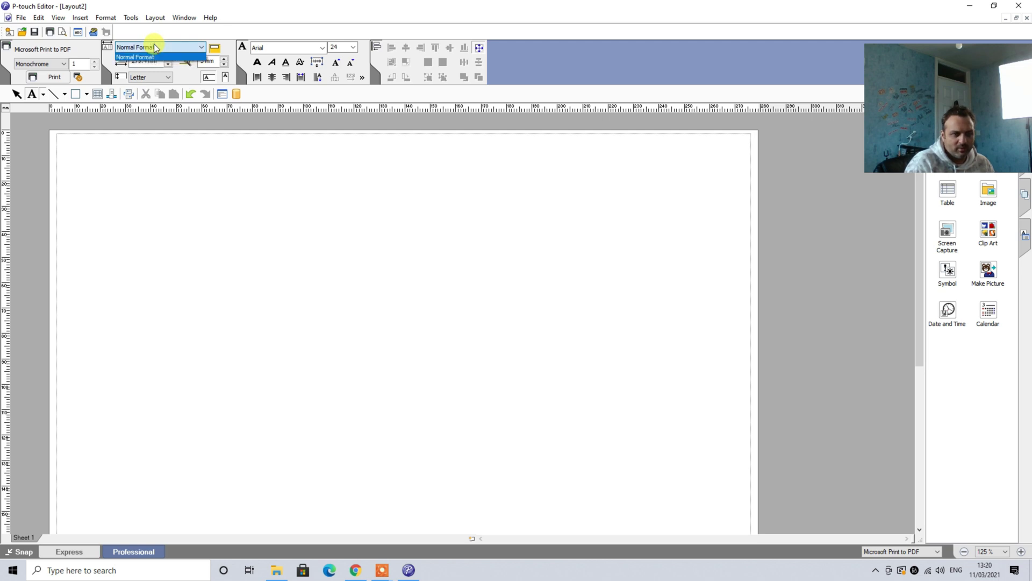
left_click(155, 47)
left_click(165, 48)
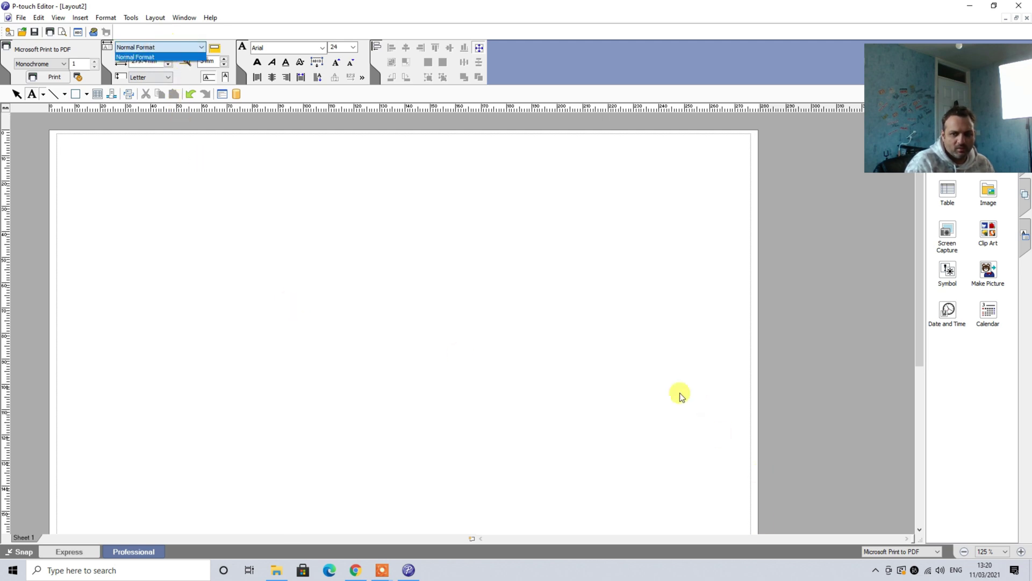
left_click(680, 397)
left_click(155, 51)
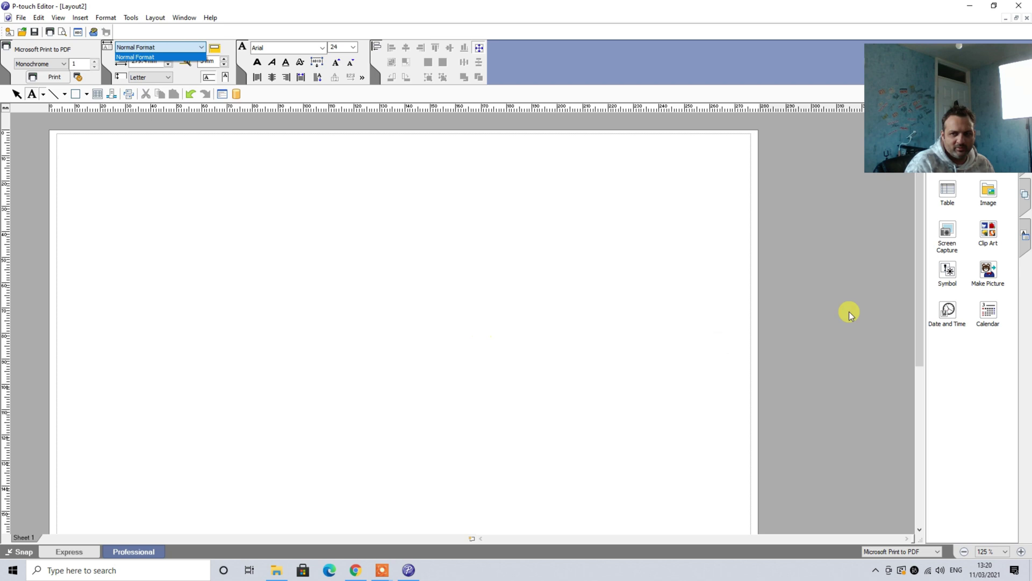
left_click_drag(935, 134, 709, 22)
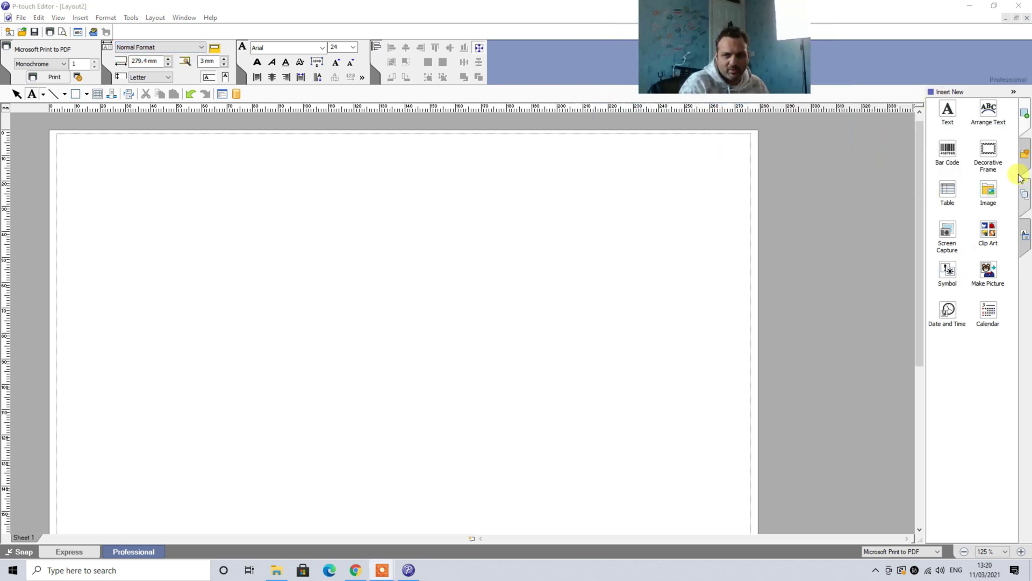
left_click(131, 48)
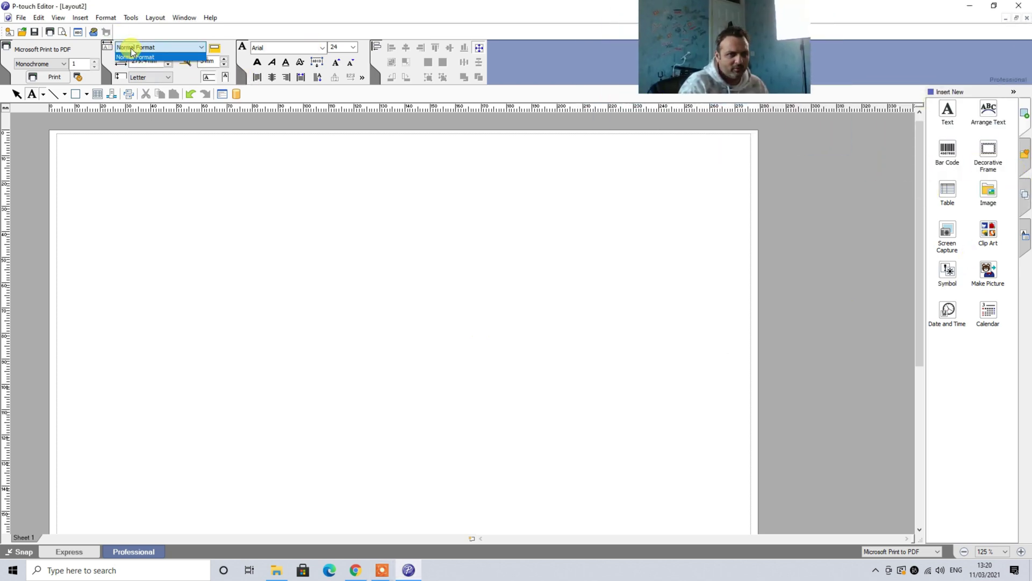
left_click(131, 53)
left_click(153, 49)
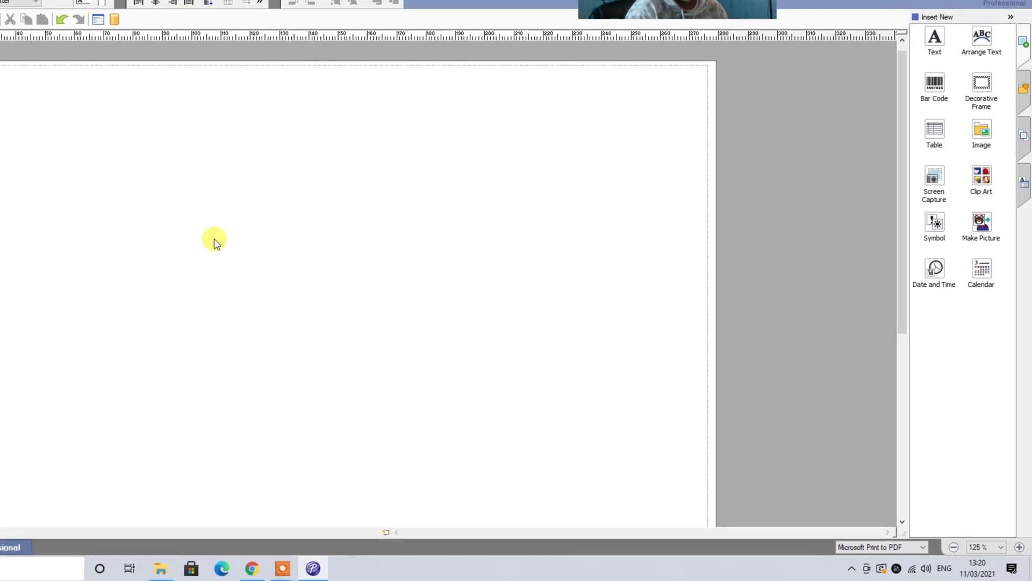
Choose Brother QL-700 as the printer and accept switching to monochrome display
left_click(884, 546)
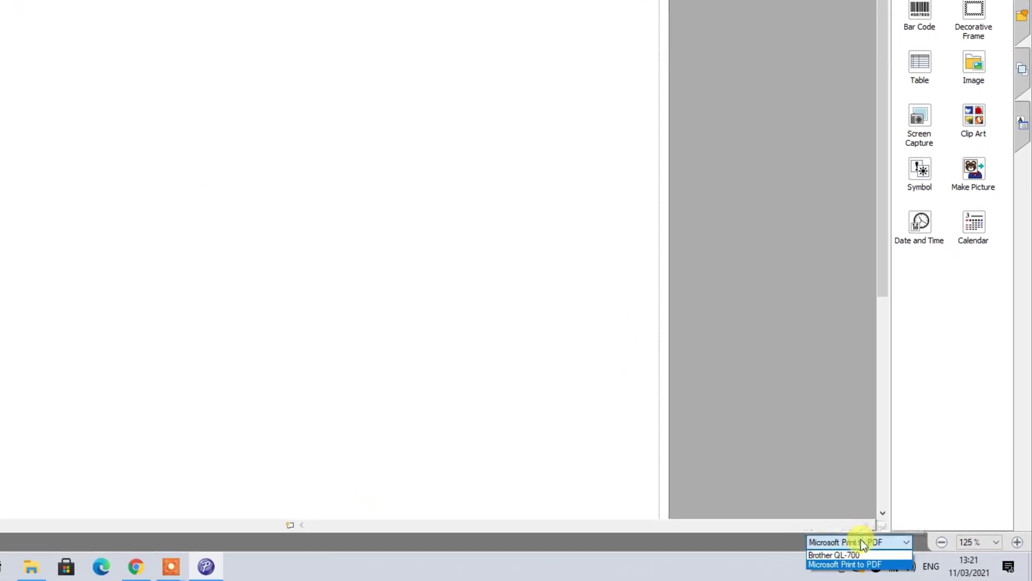
left_click(839, 555)
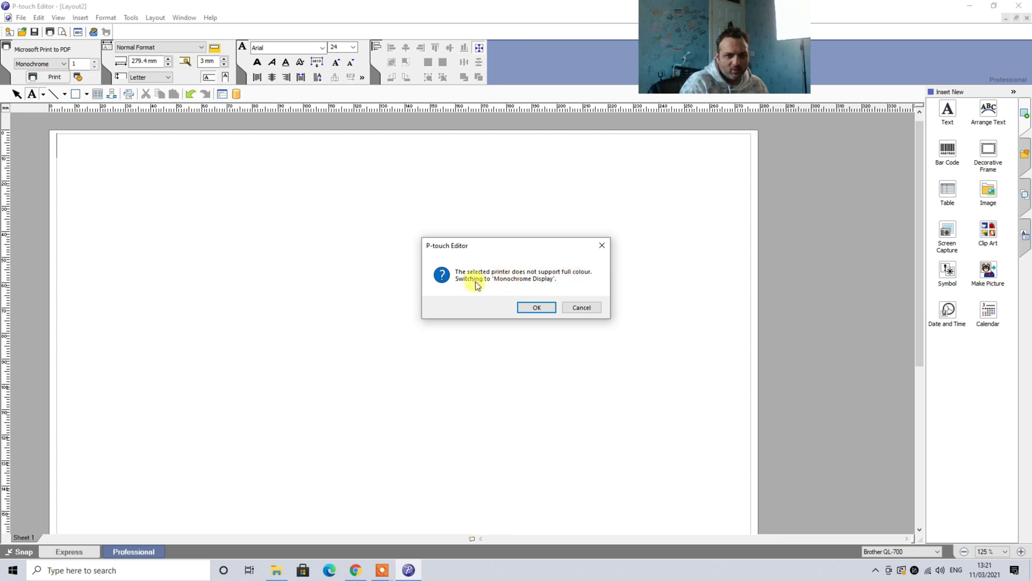
left_click(536, 308)
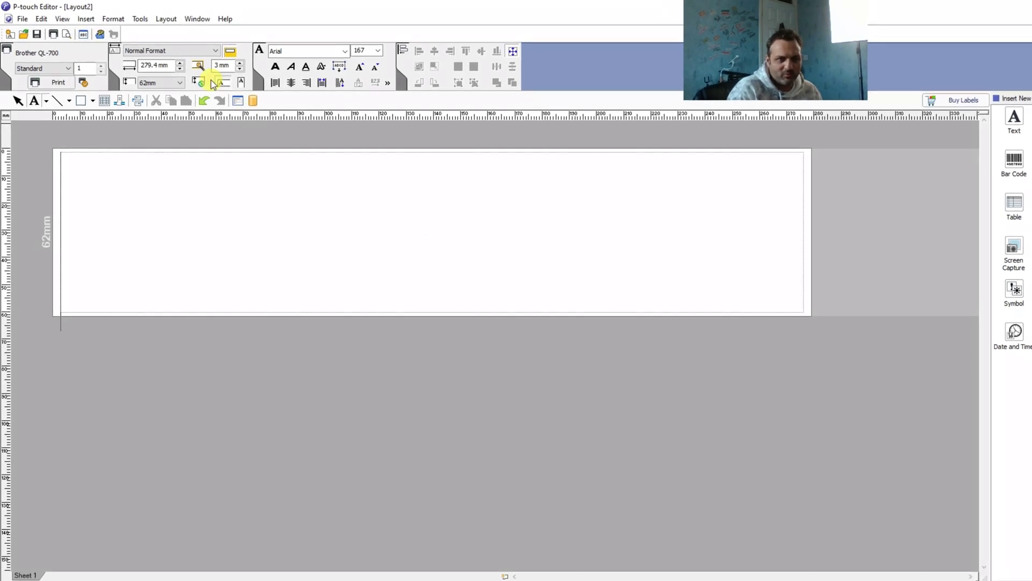
left_click(199, 58)
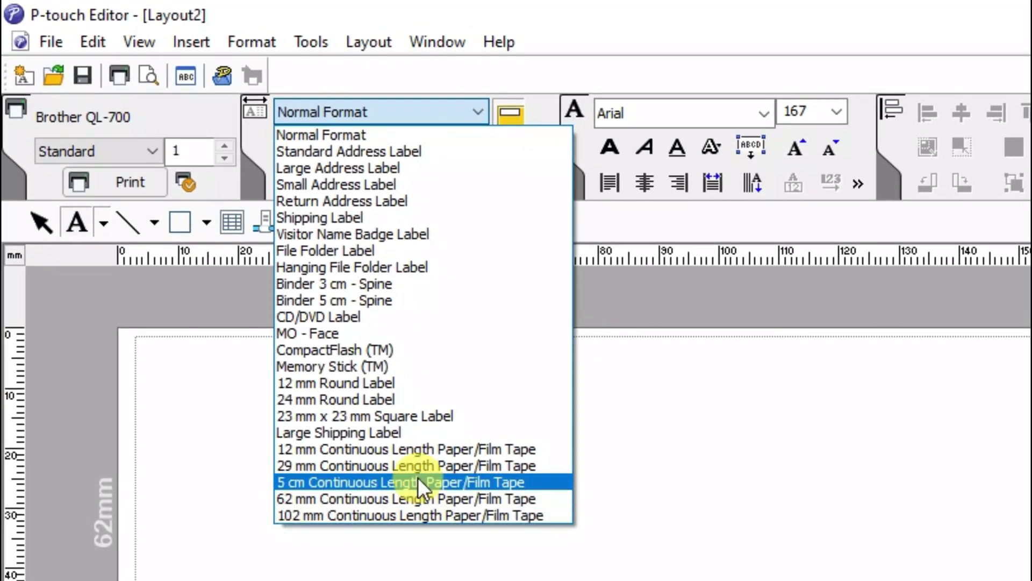
Apply the Large Shipping Label format and add a TEST PAGE text box
left_click(411, 433)
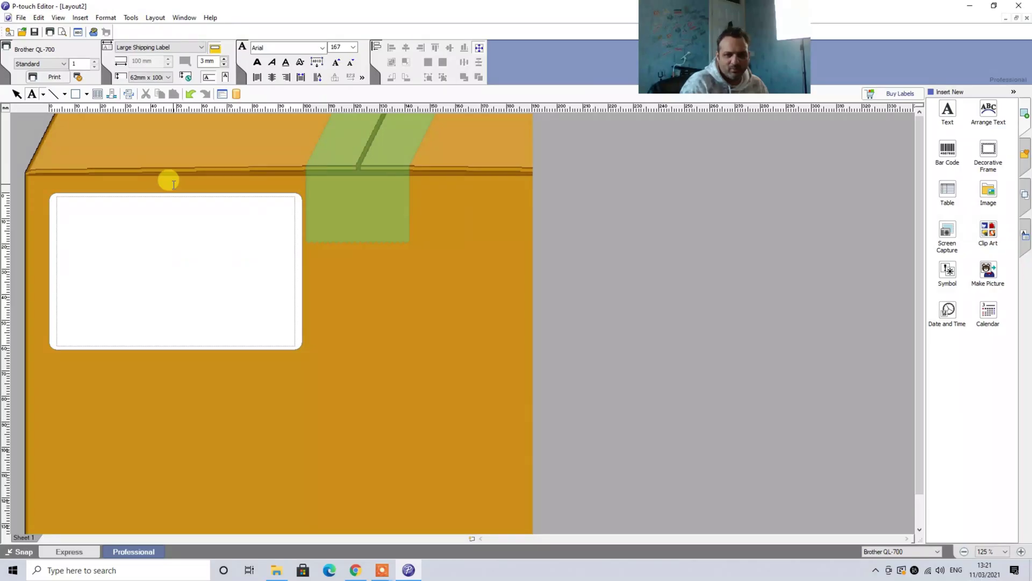
left_click(948, 112)
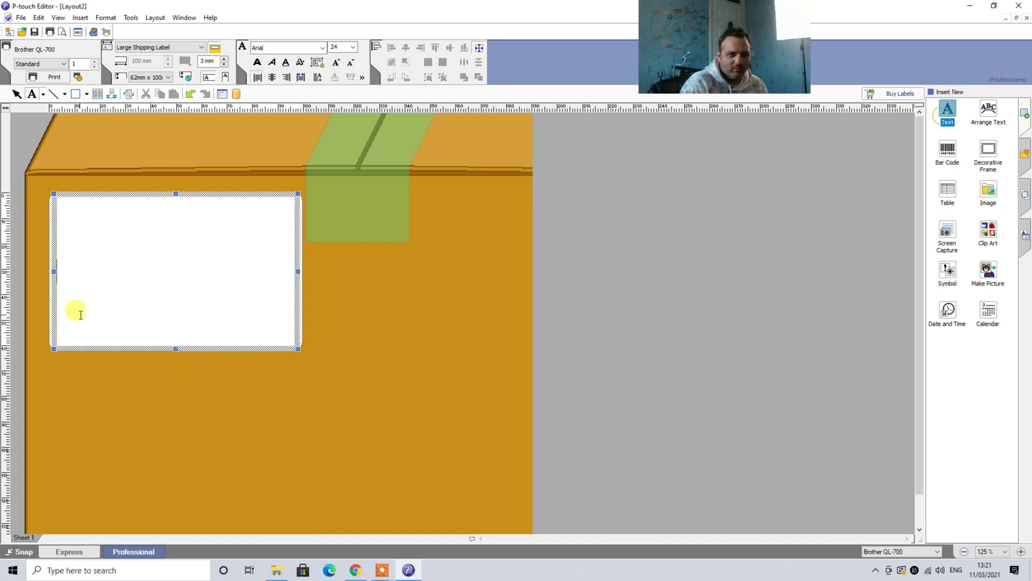
type("tEST")
key("ctrl+a")
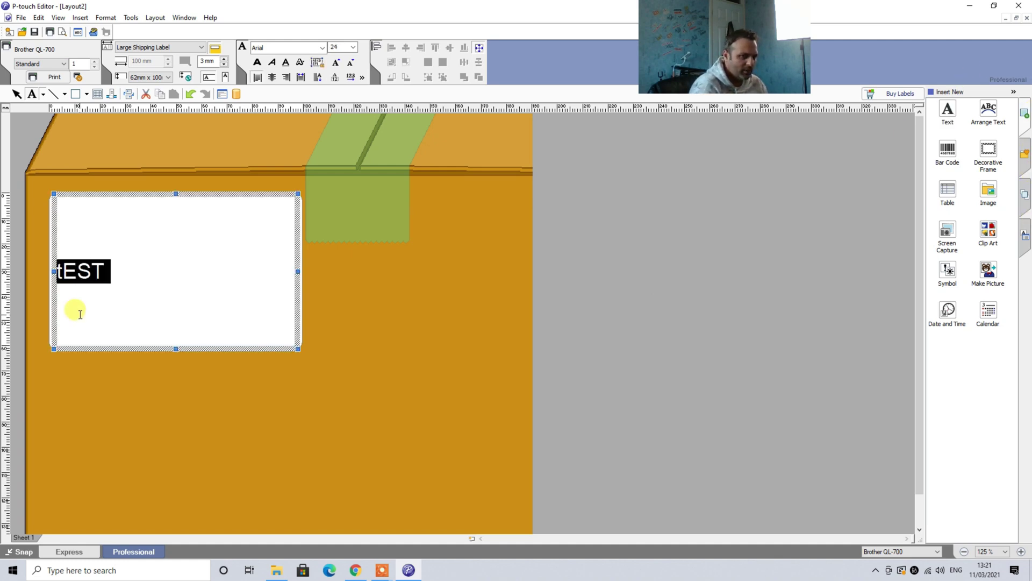
type("T")
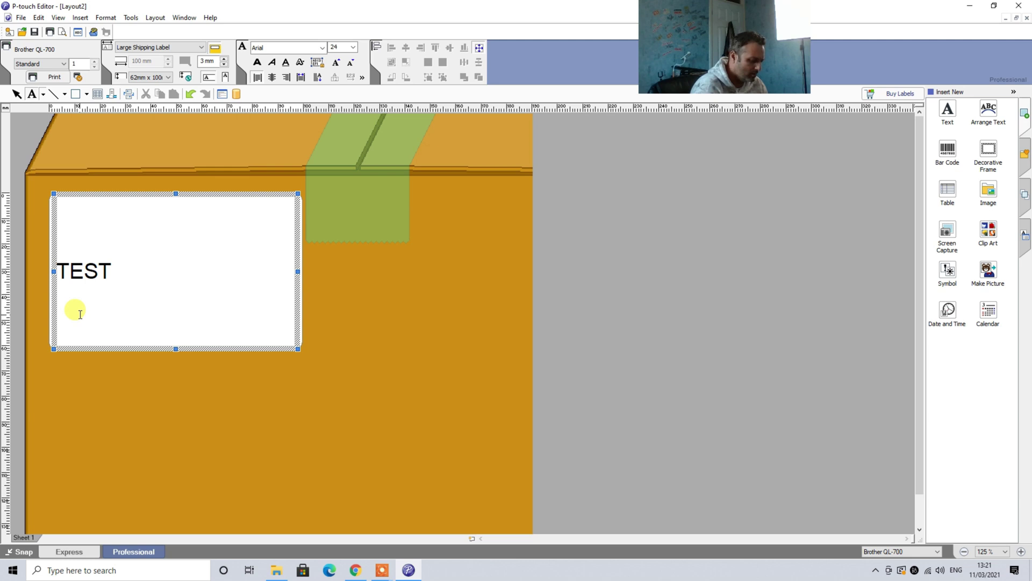
Centre the TEST PAGE text and set it to Arial size 40
key("ctrl+a")
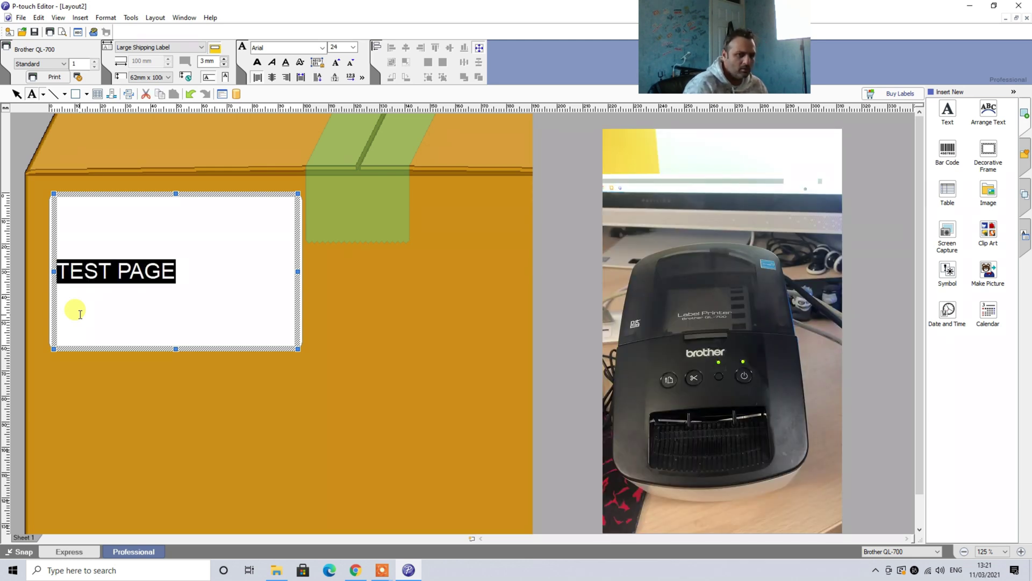
left_click(273, 77)
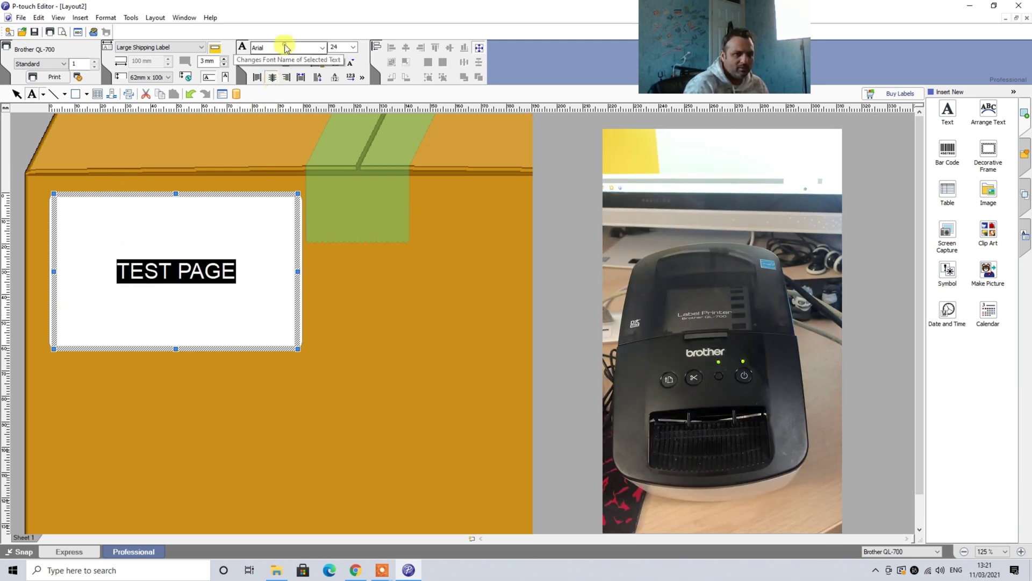
left_click(322, 47)
left_click(334, 48)
type("4")
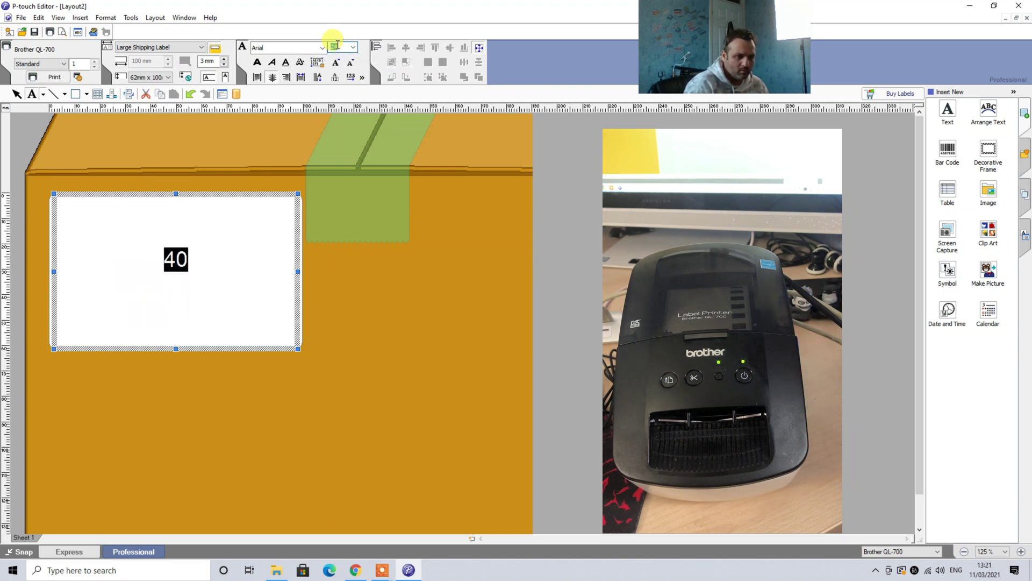
key("ctrl+z")
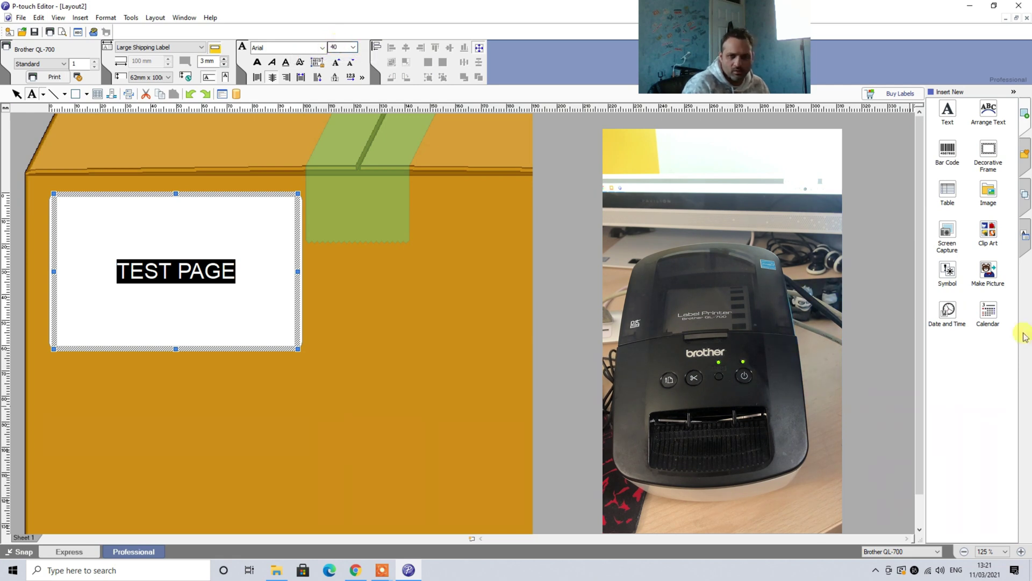
Add a thin zigzag decorative frame around the label
left_click(987, 152)
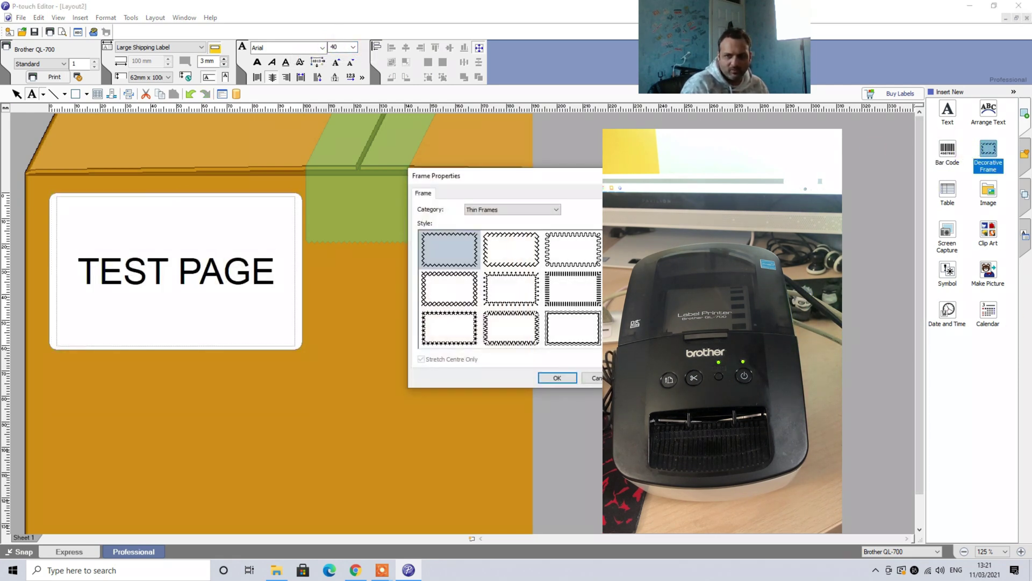
left_click(502, 258)
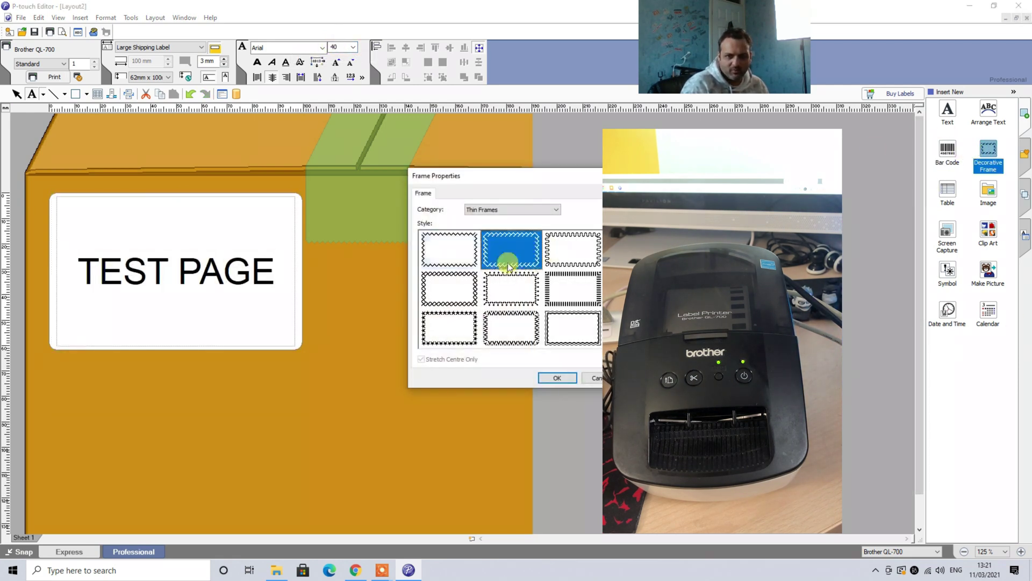
double_click(528, 244)
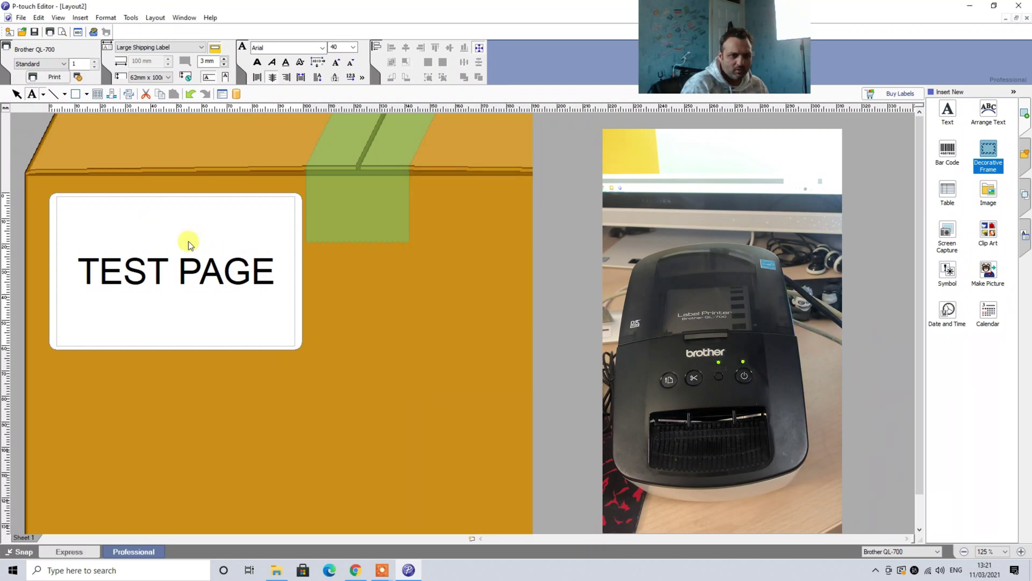
left_click(447, 295)
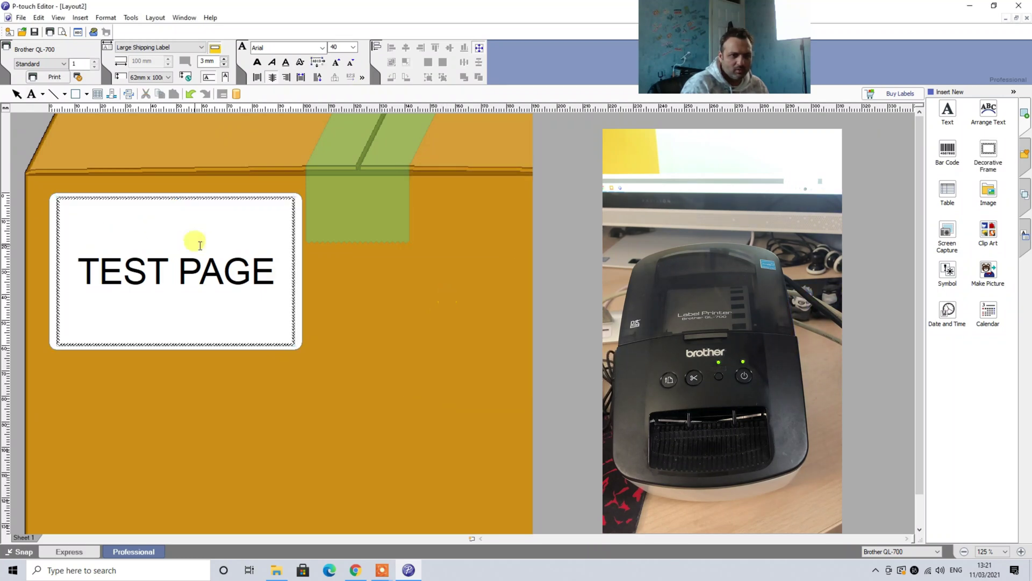
Insert the truck symbol from the symbol gallery onto the label
left_click(946, 272)
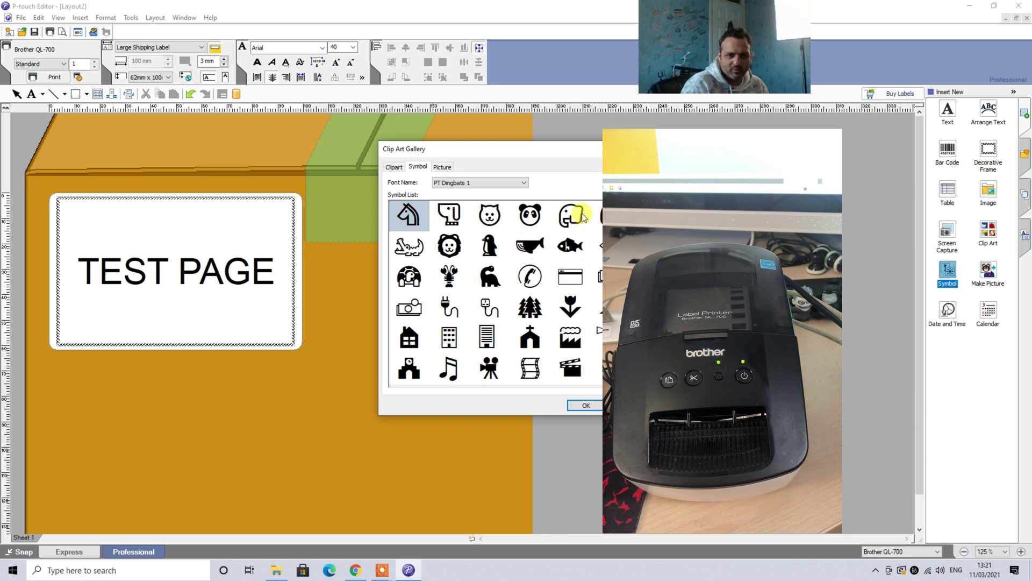
scroll(505, 322, "down", 2)
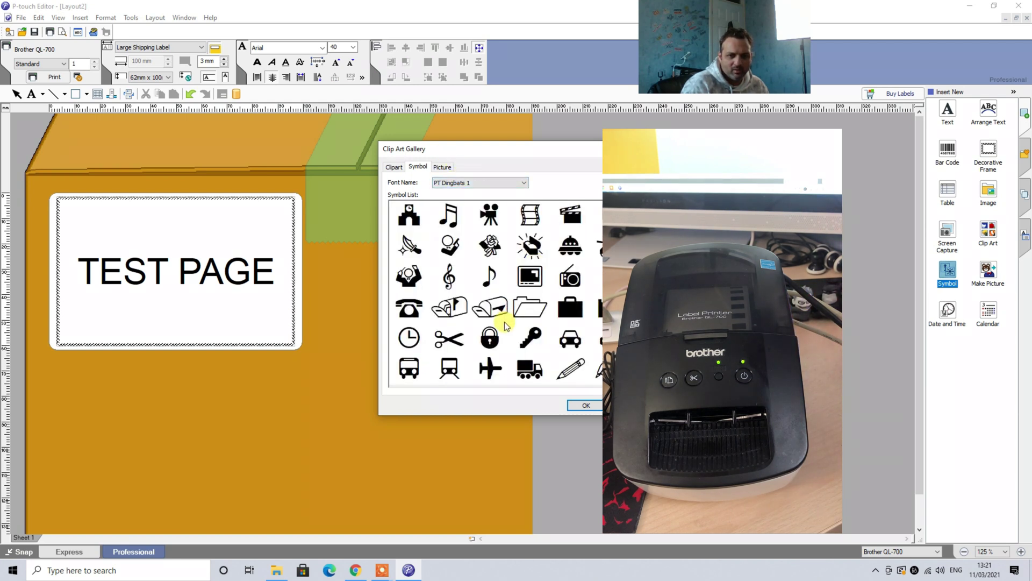
left_click(539, 382)
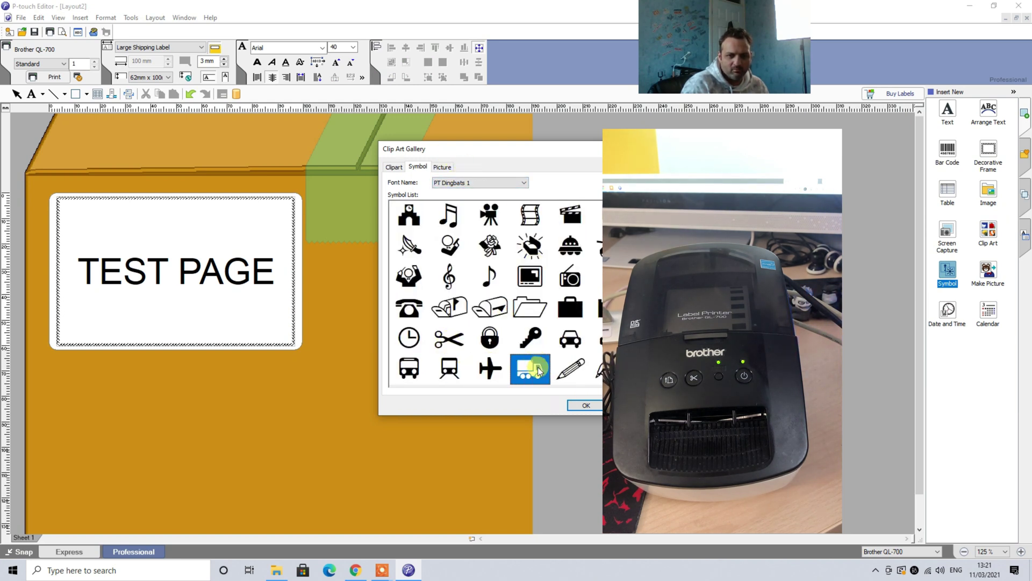
left_click(584, 405)
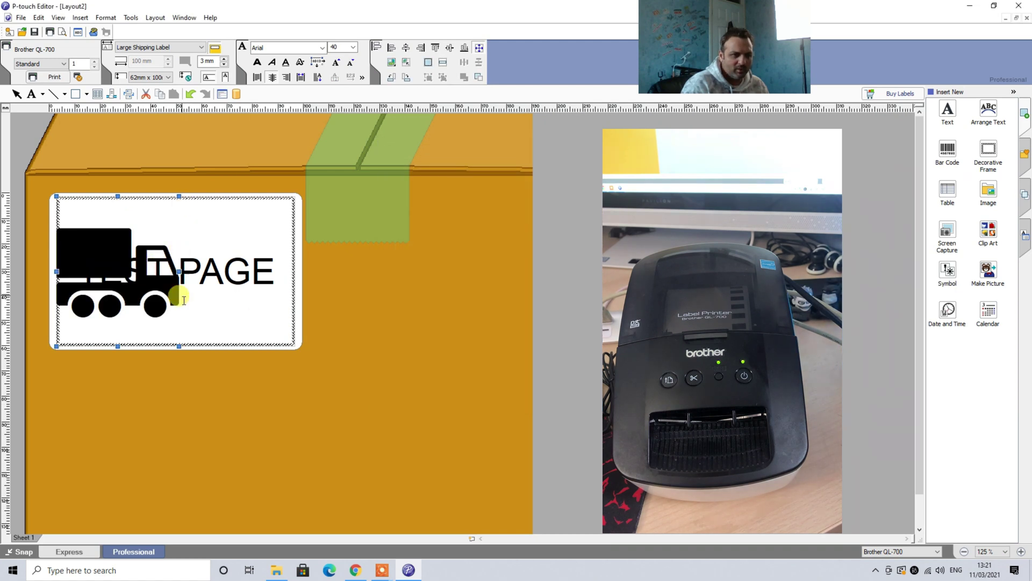
Shrink the truck symbol and place it at lower middle, below PAGE
left_click_drag(171, 292, 203, 303)
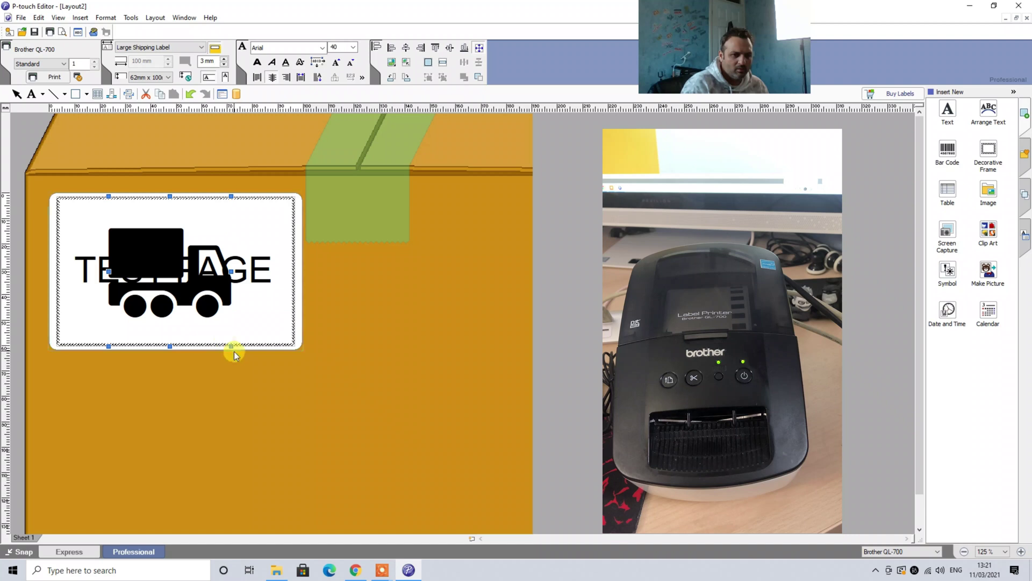
left_click_drag(234, 348, 188, 365)
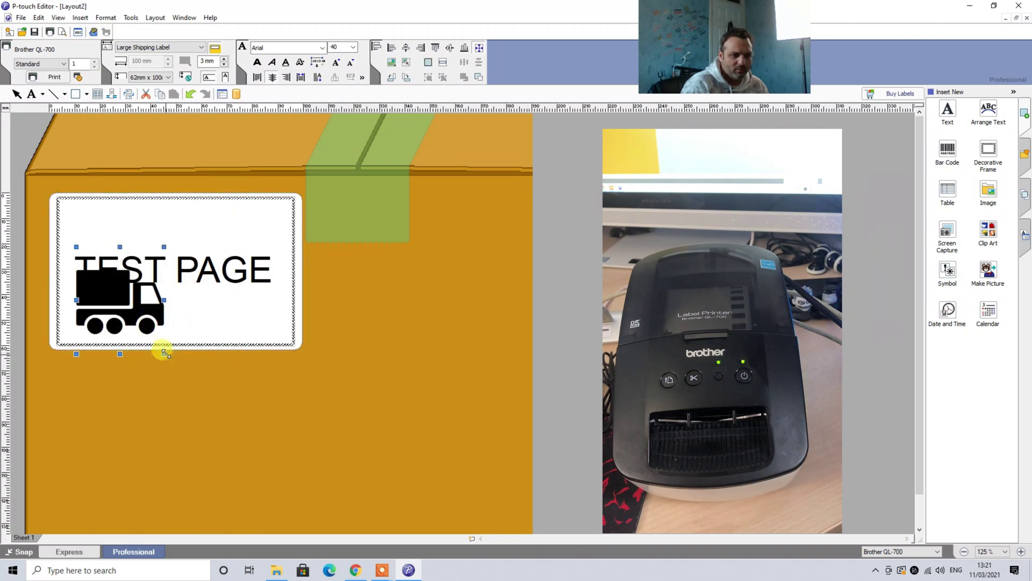
left_click_drag(144, 324, 115, 285)
left_click_drag(199, 319, 290, 349)
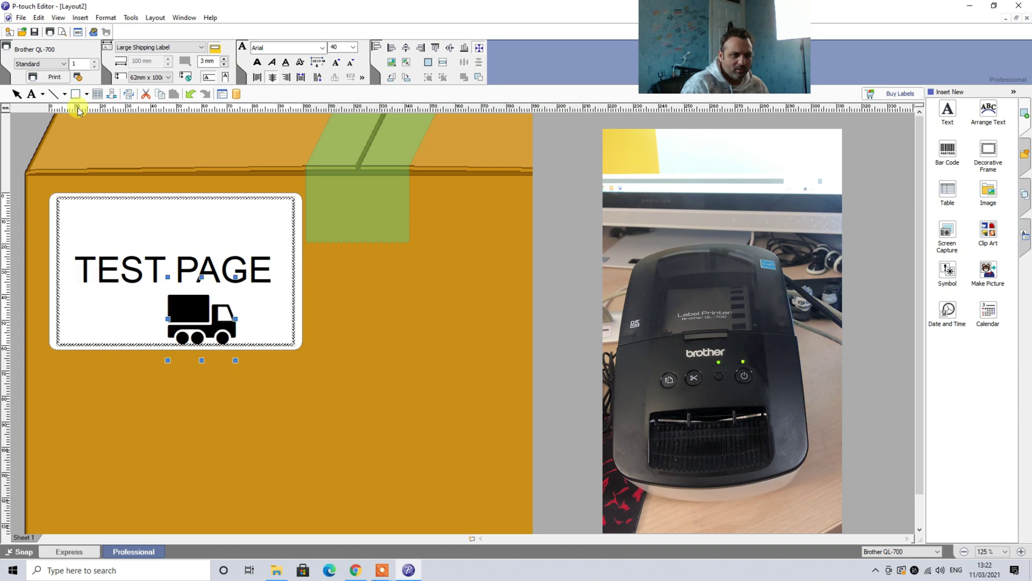
Print the label and open the Brother QL-700 print queue
left_click(54, 75)
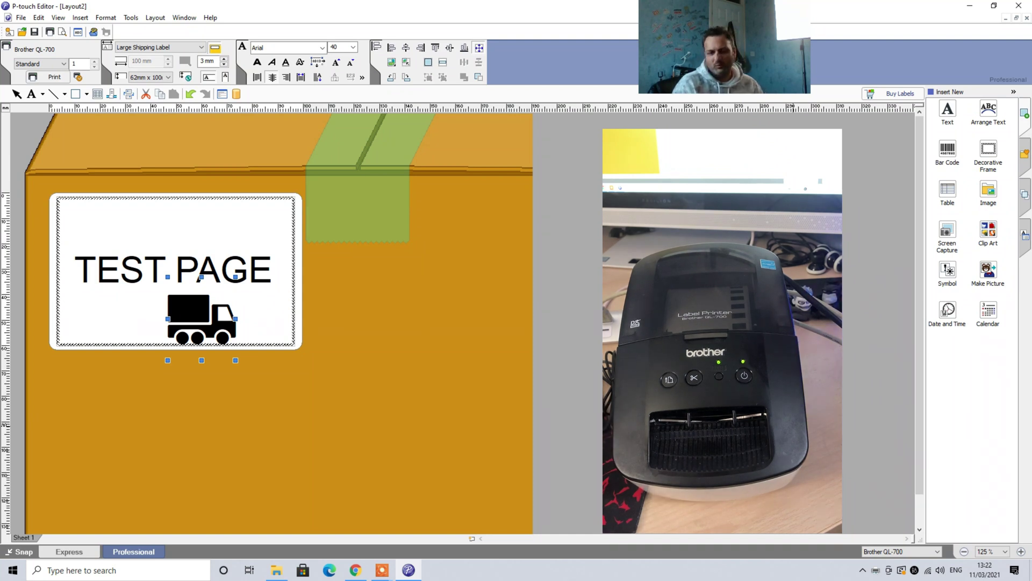
left_click(875, 574)
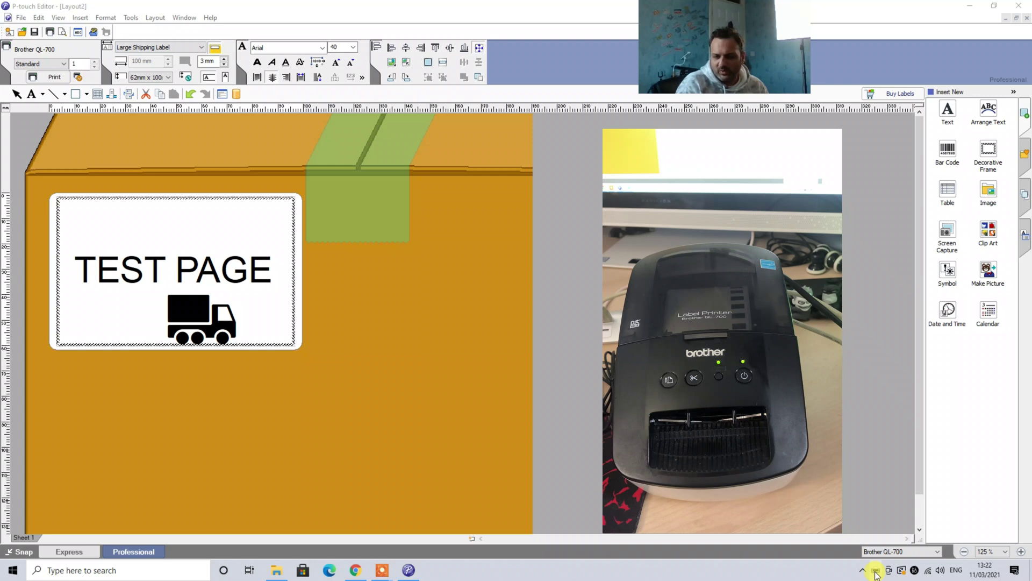
double_click(875, 574)
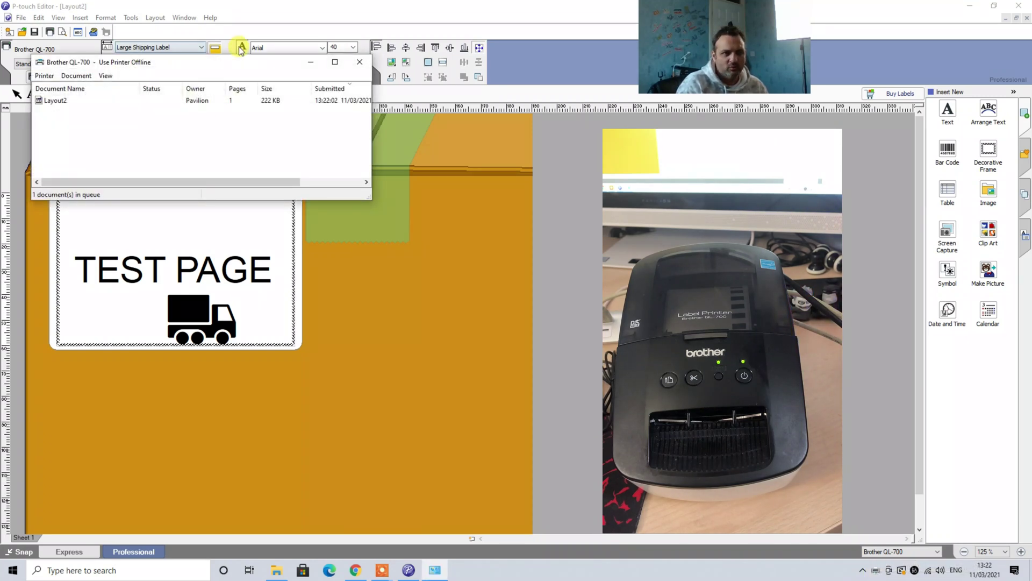
Move the print queue window aside and cancel the Layout2 print job, confirming with Yes
left_click_drag(241, 64, 489, 81)
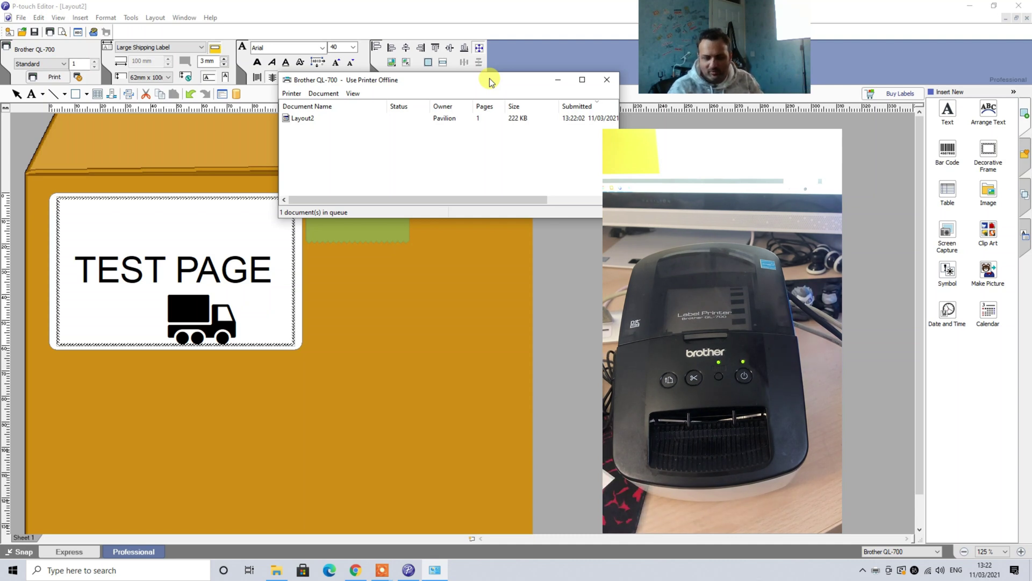
right_click(312, 122)
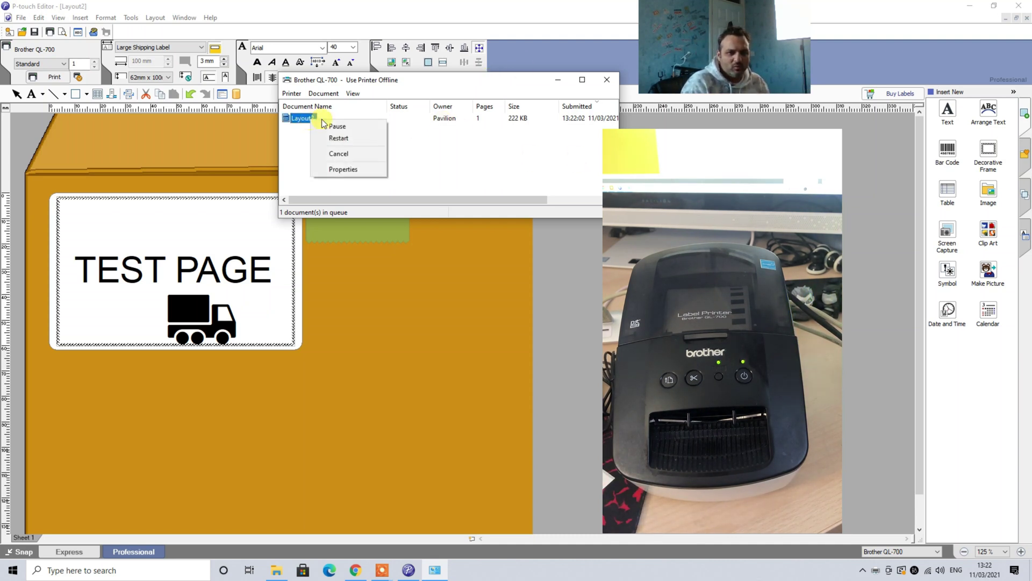
left_click(339, 153)
left_click(537, 291)
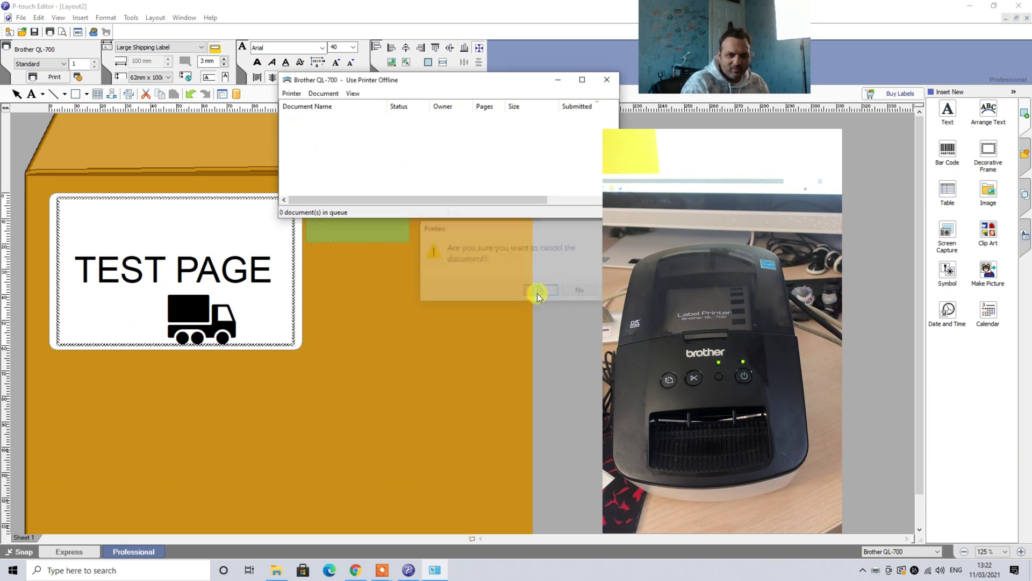
Close the print queue and delete the truck from the label
left_click(606, 81)
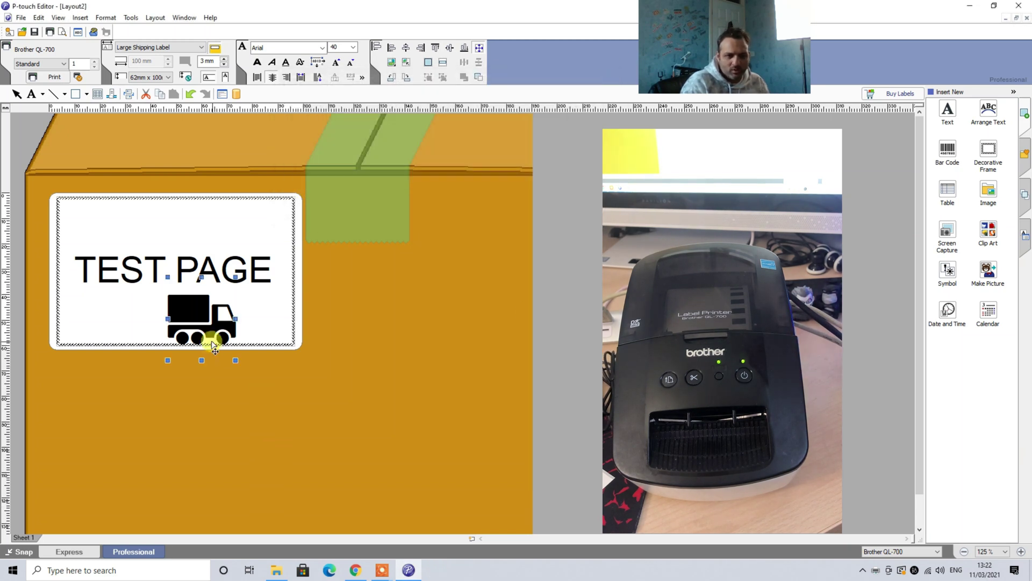
left_click(240, 355)
left_click(193, 307)
key("Delete")
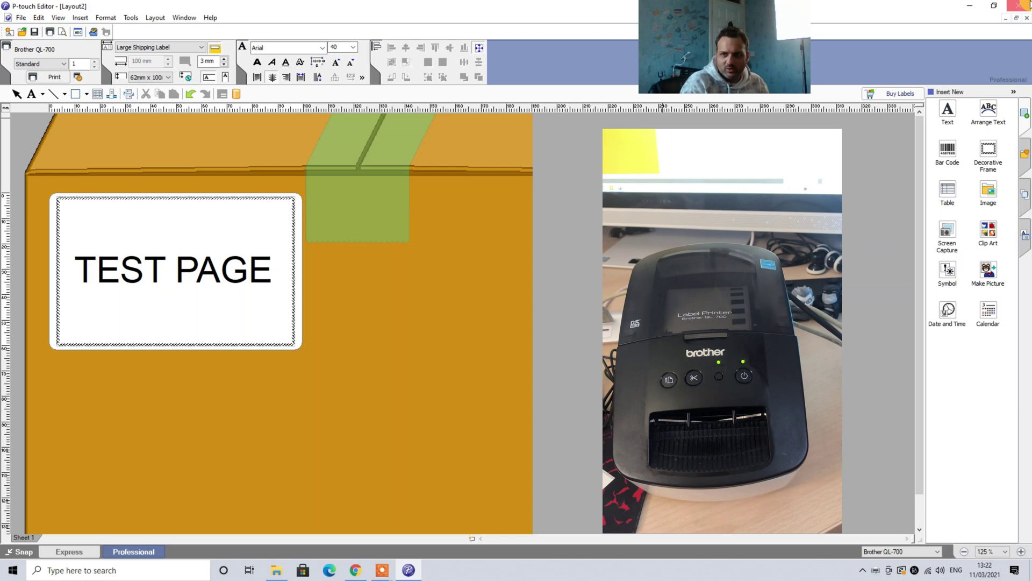
Exit P-touch Editor without saving Layout2, then relaunch it from the desktop icon
left_click(1019, 6)
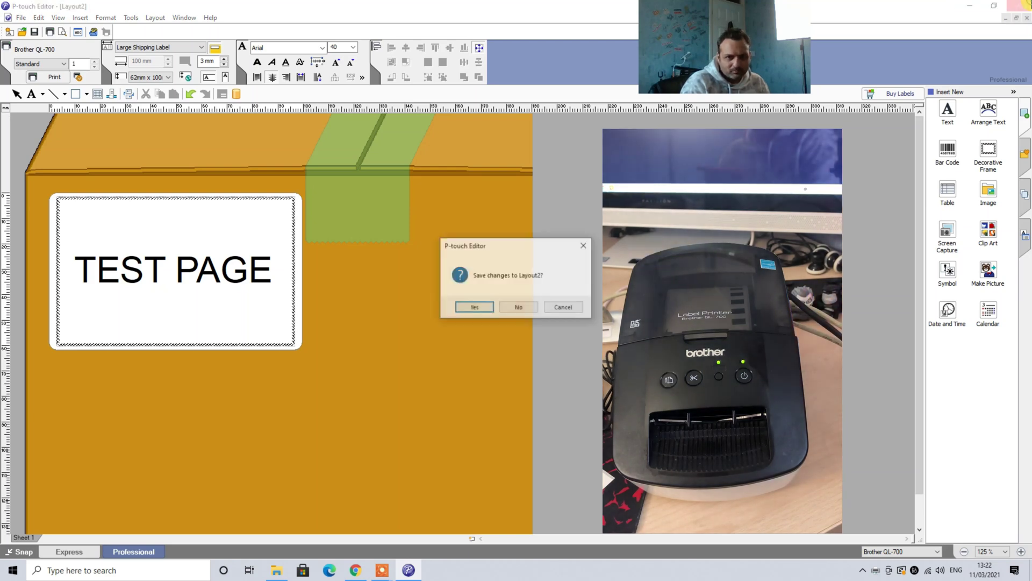
left_click(525, 308)
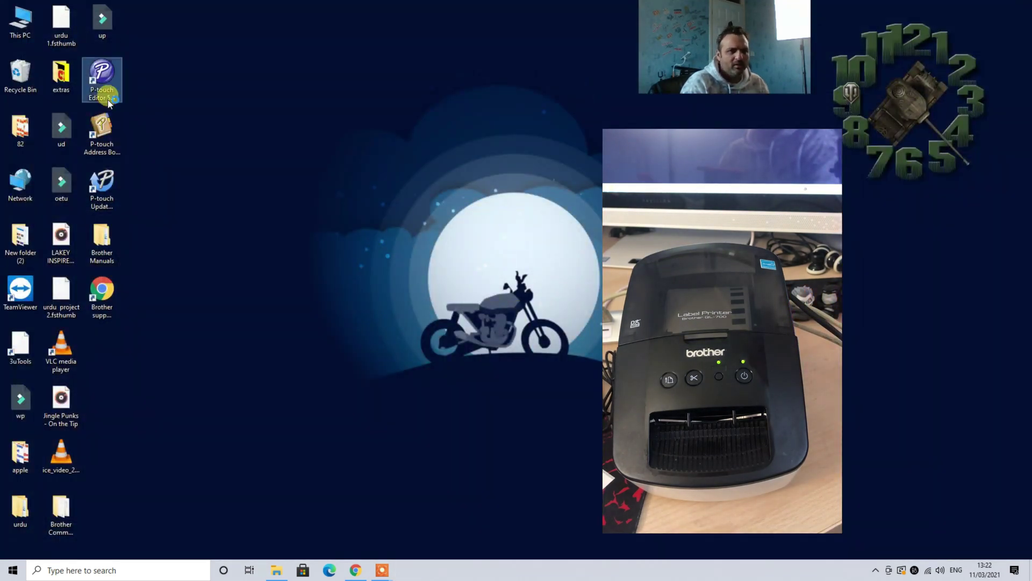
double_click(109, 102)
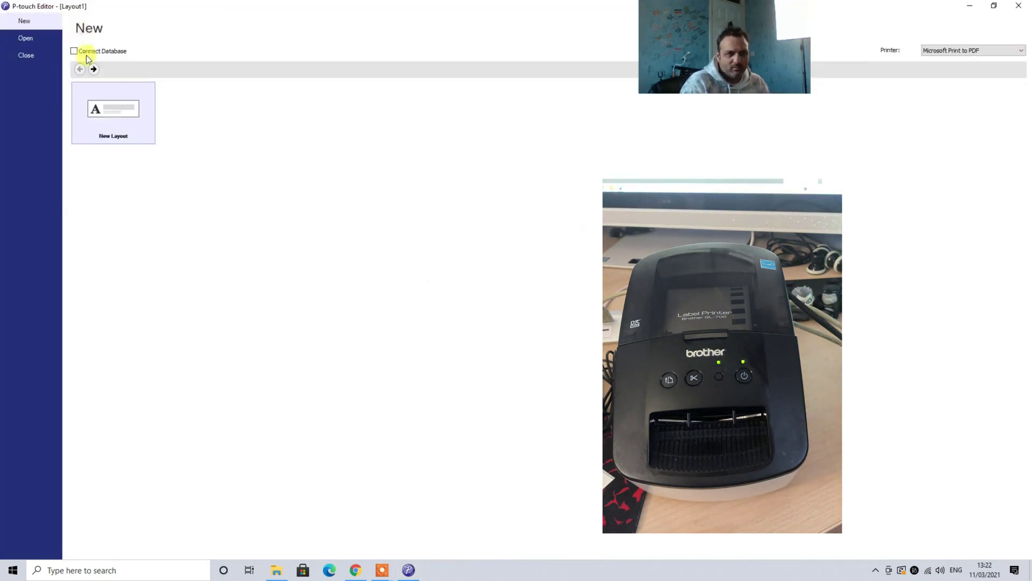
Start a new blank layout targeting the Brother QL-700, accepting monochrome display
left_click(93, 69)
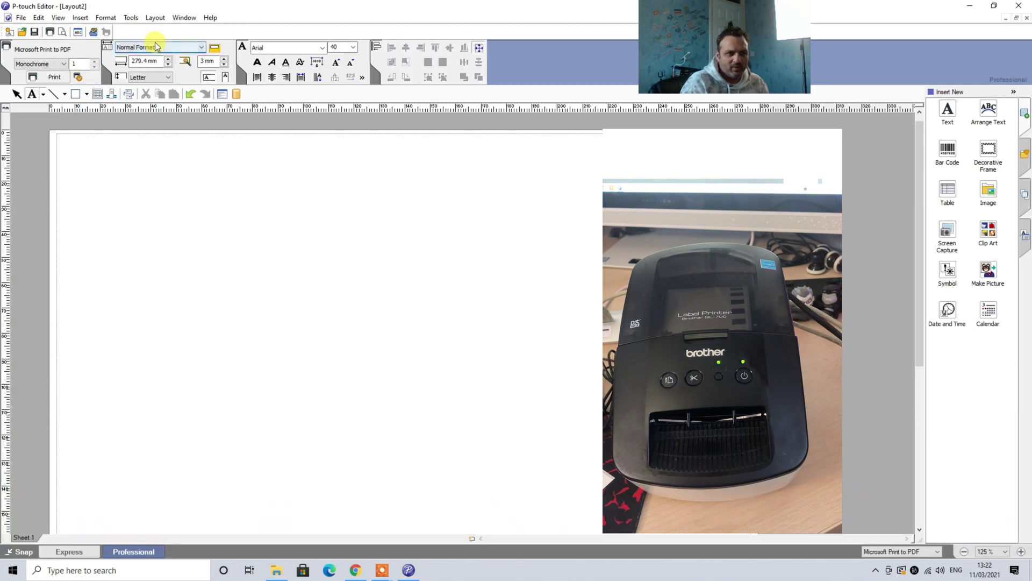
left_click(913, 551)
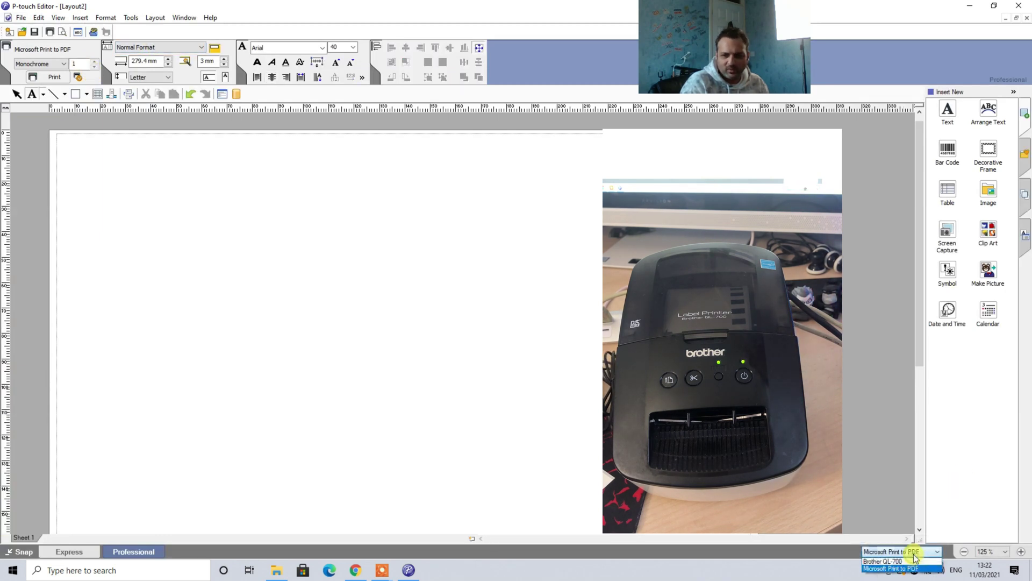
left_click(909, 562)
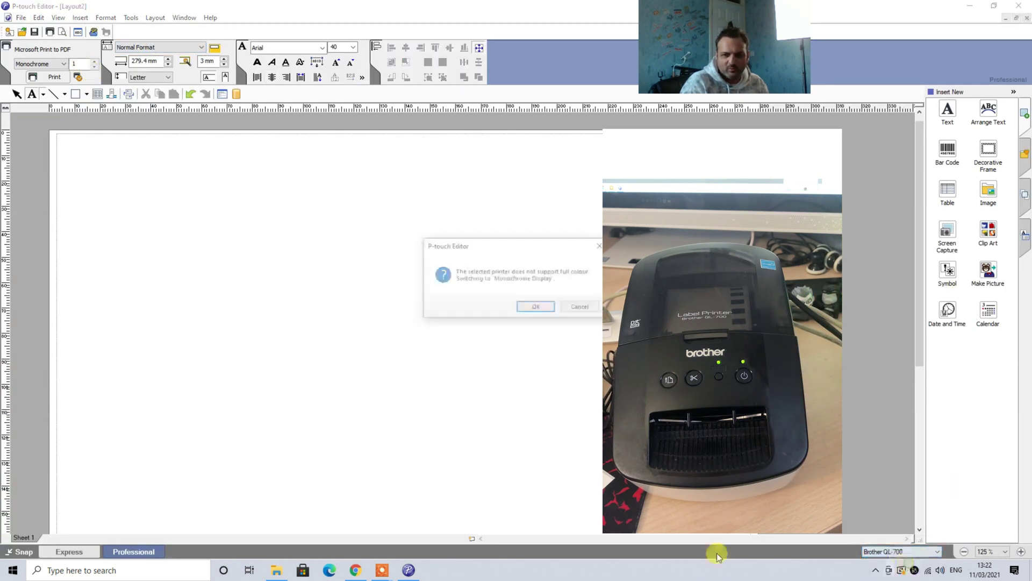
left_click(538, 306)
Set the layout format to Large Shipping Label and place a text box on it
left_click(201, 47)
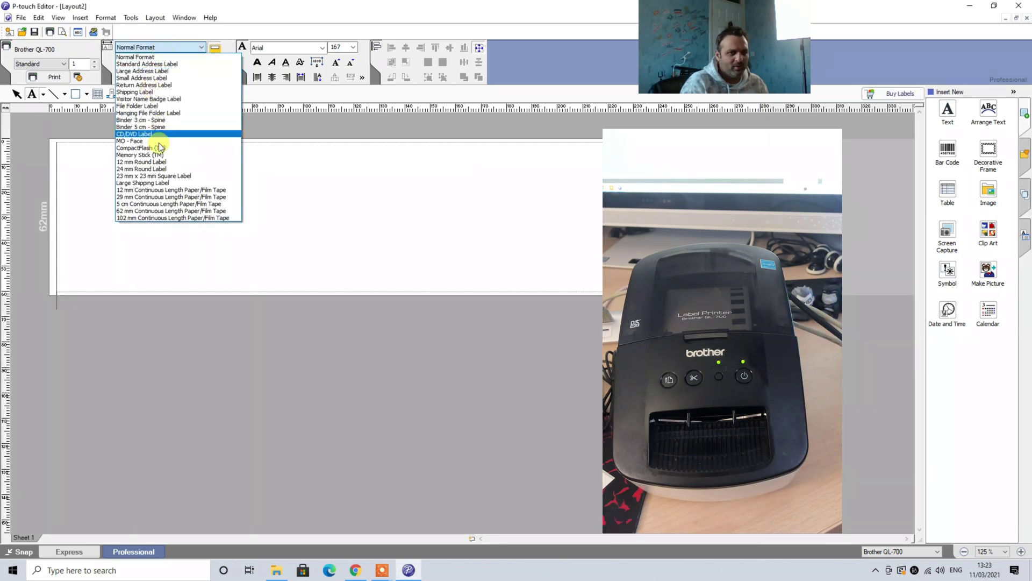
left_click(168, 183)
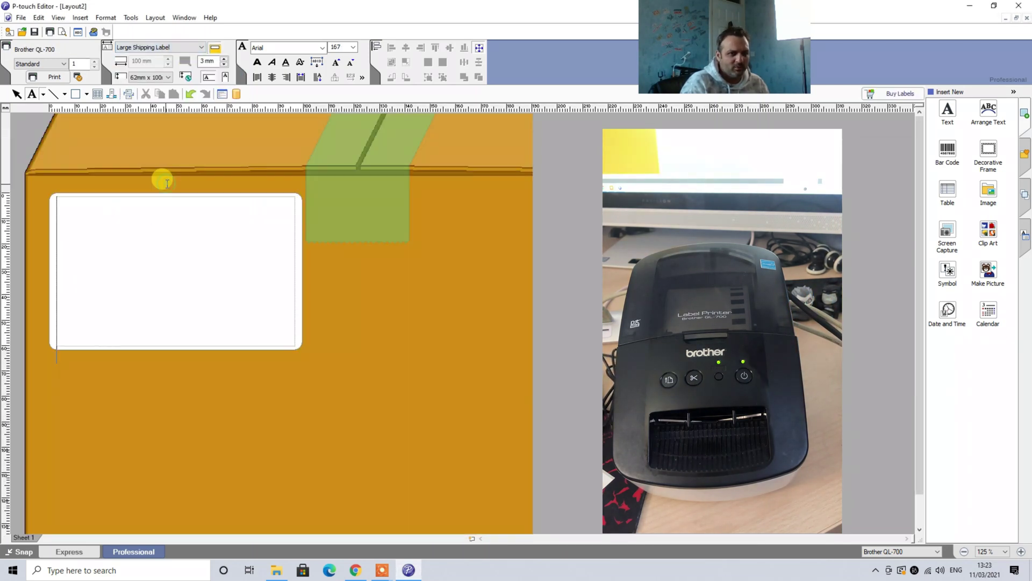
left_click(955, 158)
left_click(949, 129)
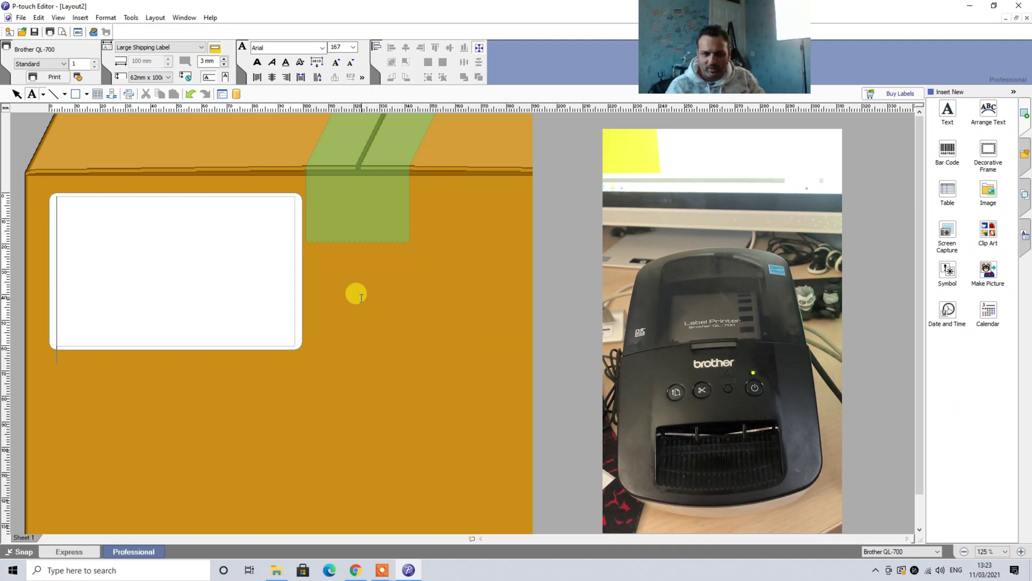
left_click_drag(659, 52, 791, 49)
Add a text box reading 'TEST PAGE' and centre-align it
left_click(948, 110)
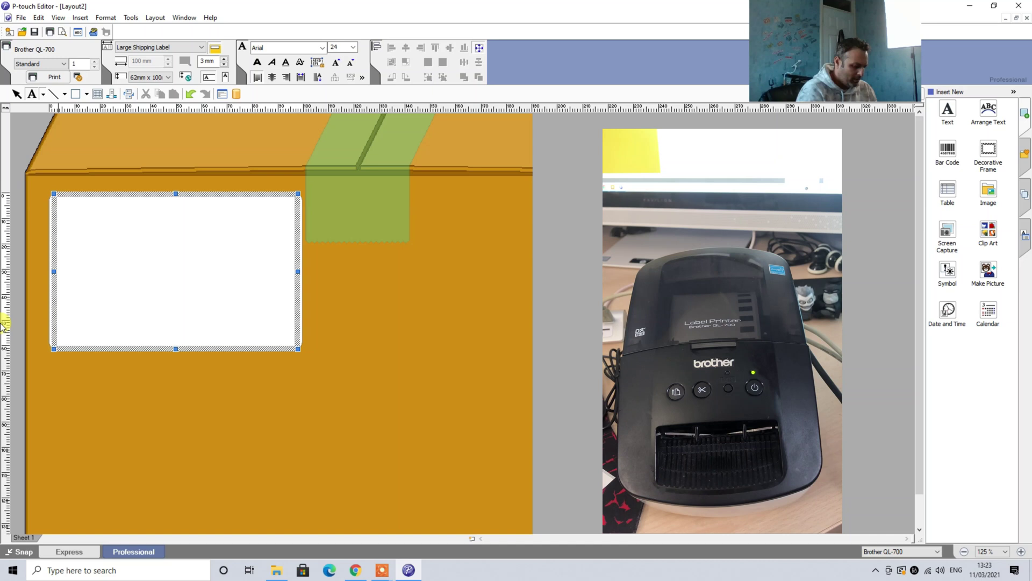
type("TEST PAGE")
key("ctrl+a")
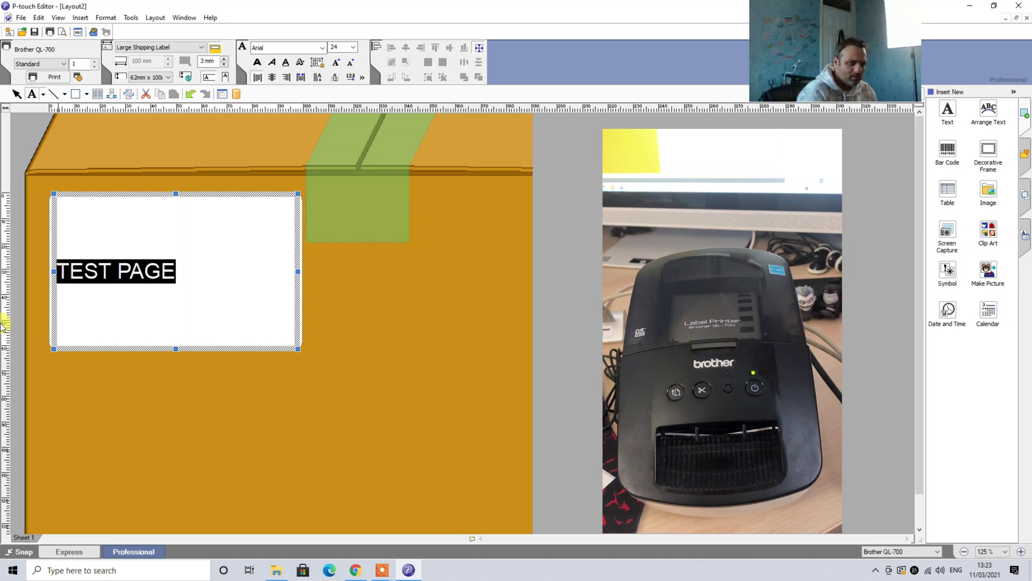
left_click(272, 78)
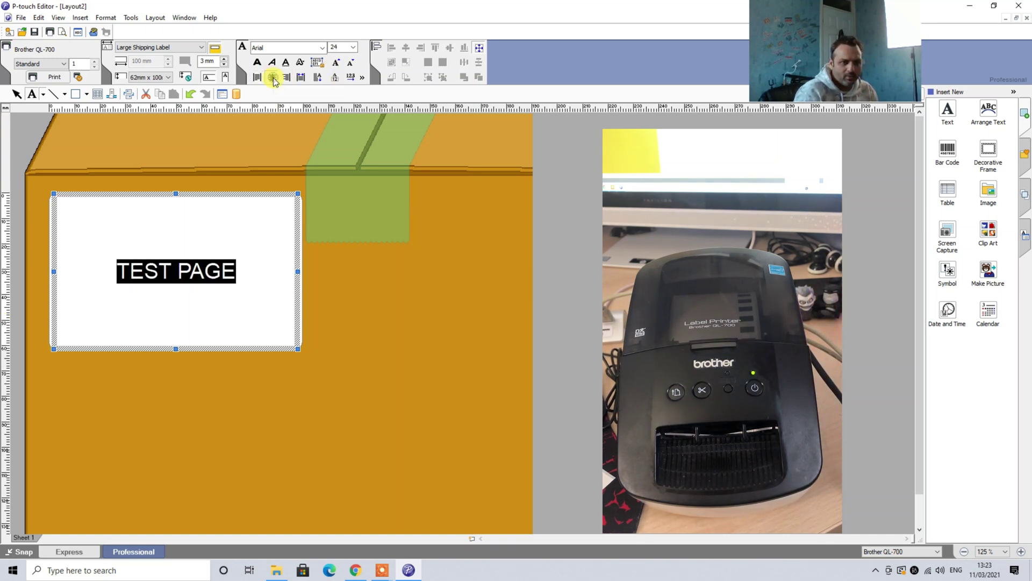
Check the arrangement and frame options without changes, then set TEST PAGE to 50 pt
left_click(989, 113)
key("Escape")
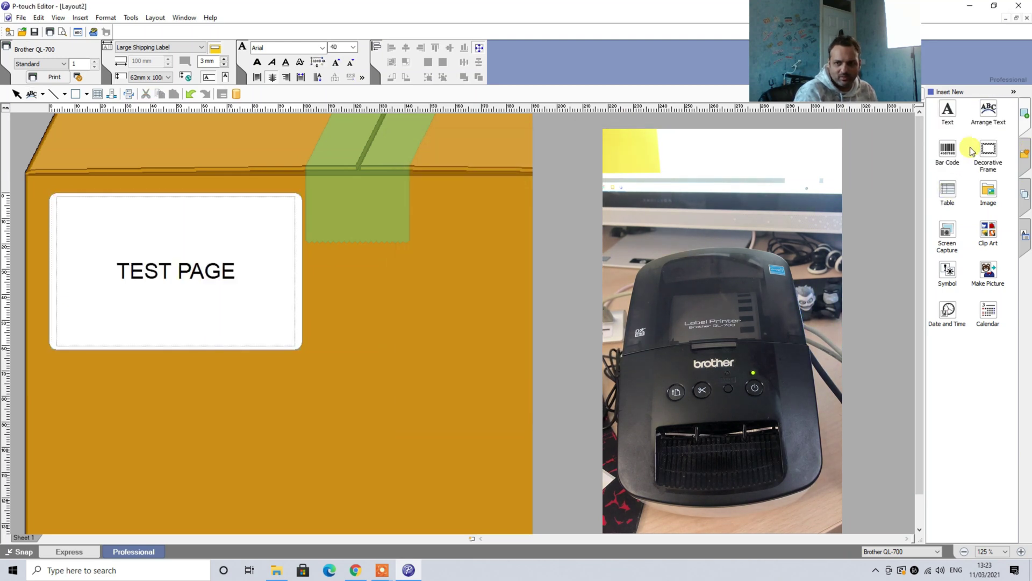
left_click(985, 153)
key("Escape")
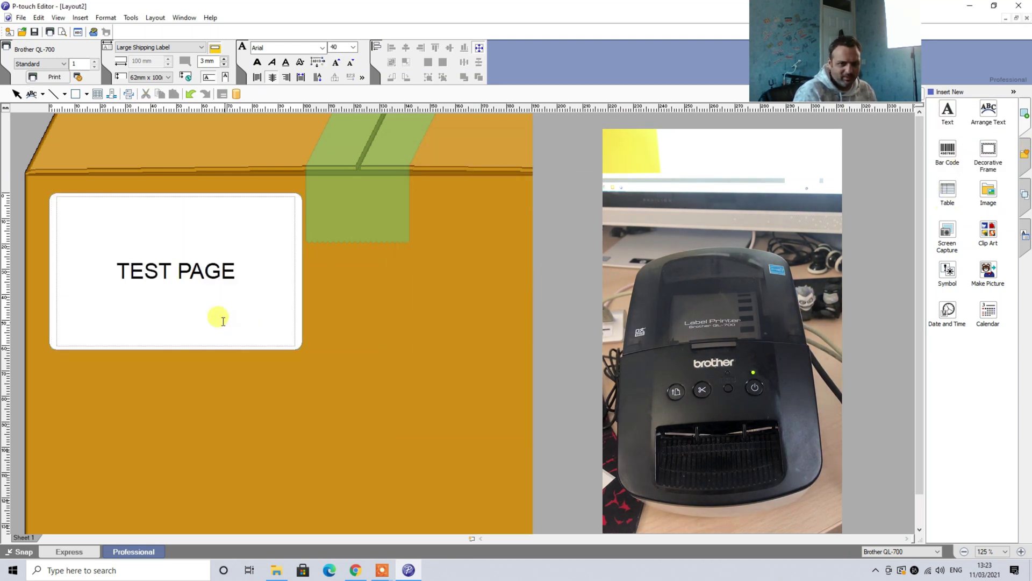
double_click(211, 299)
key("ctrl+a")
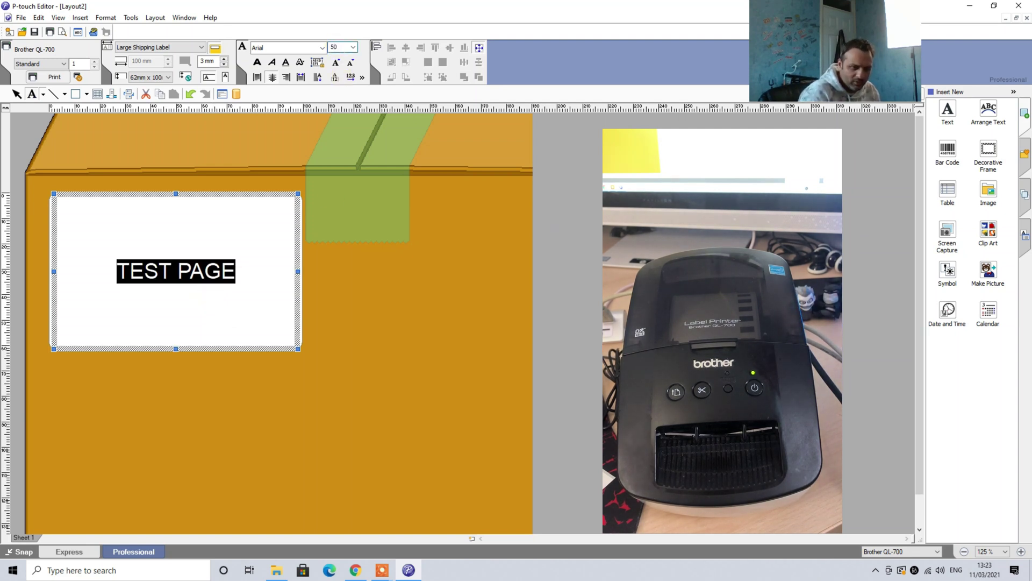
left_click(234, 277)
Print the TEST PAGE label on the Brother QL-700 using Ctrl+P
key("ctrl+p")
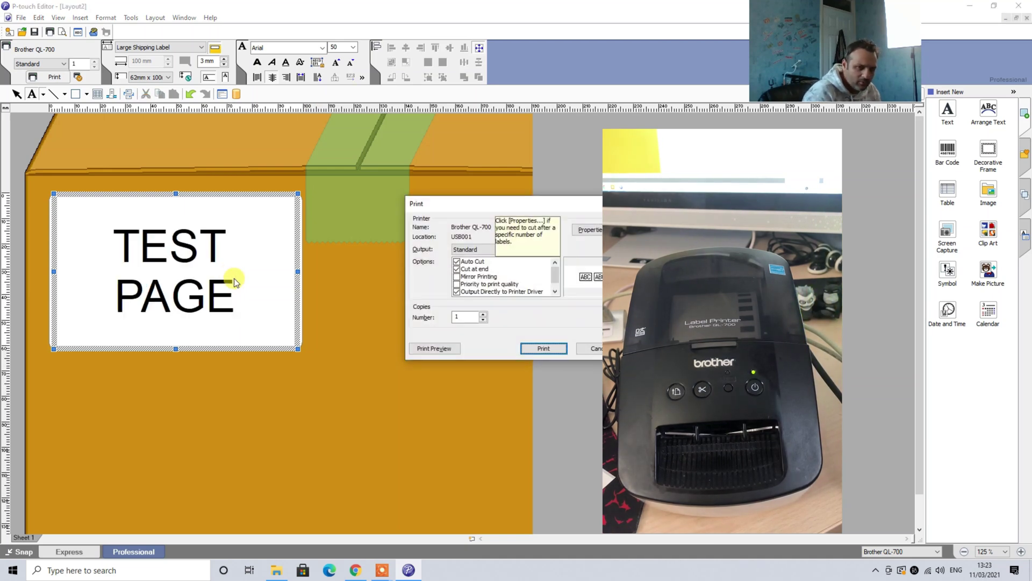
key("Return")
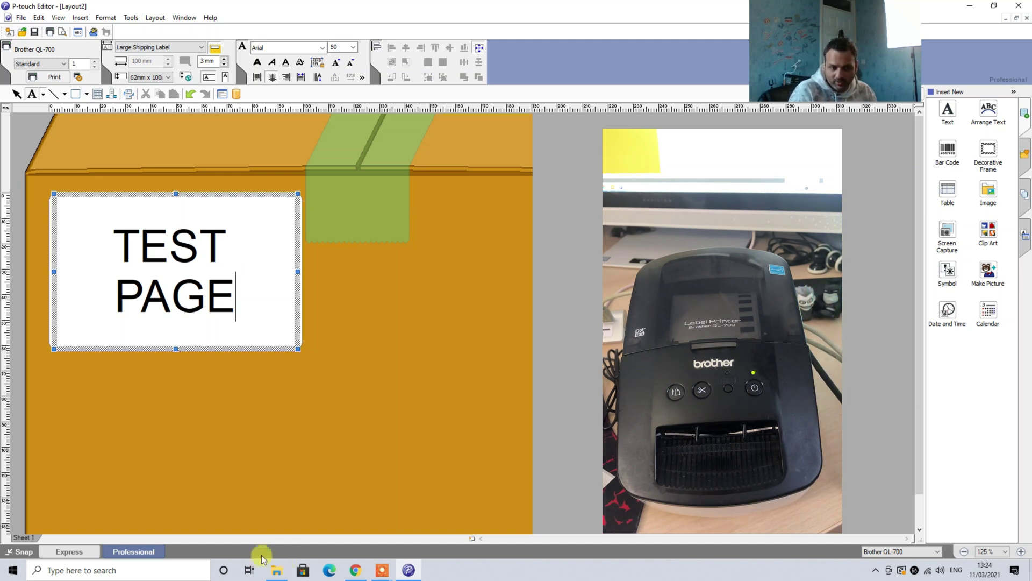
Switch the editor to Express mode, then back to Professional mode
left_click(68, 554)
left_click(136, 554)
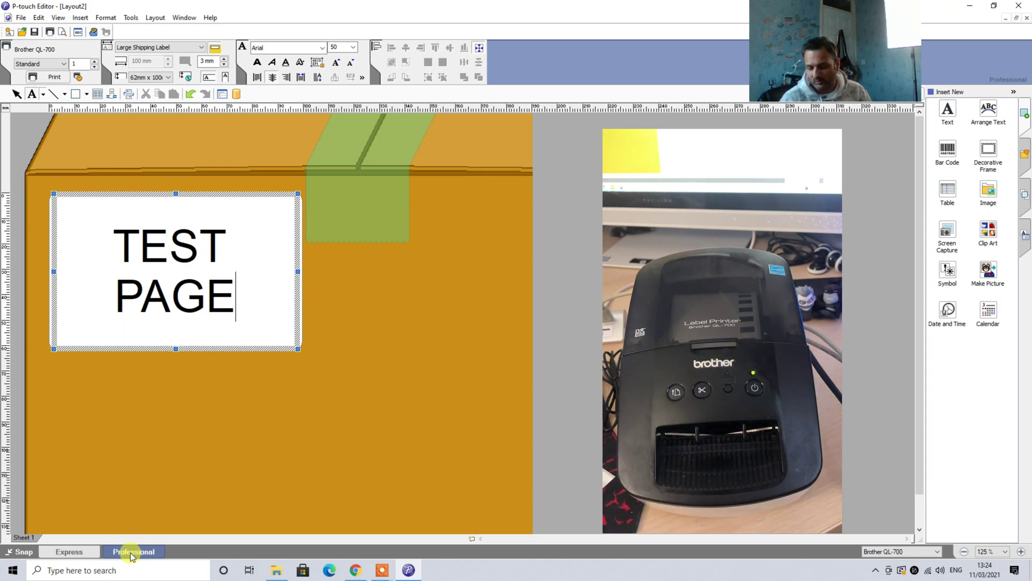
Check the Windows Update status under Update & Security, then close Settings
left_click(13, 570)
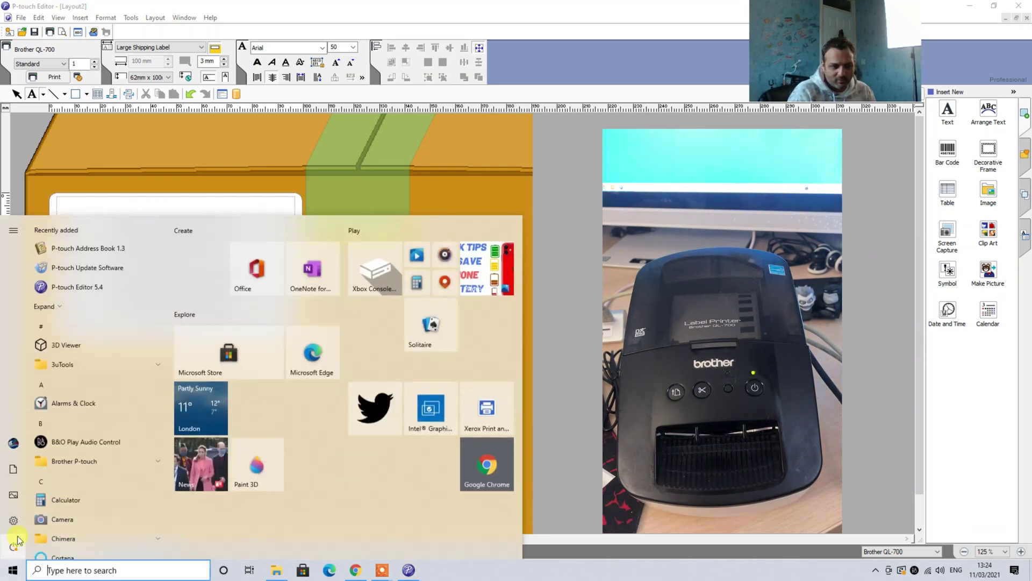
left_click(13, 519)
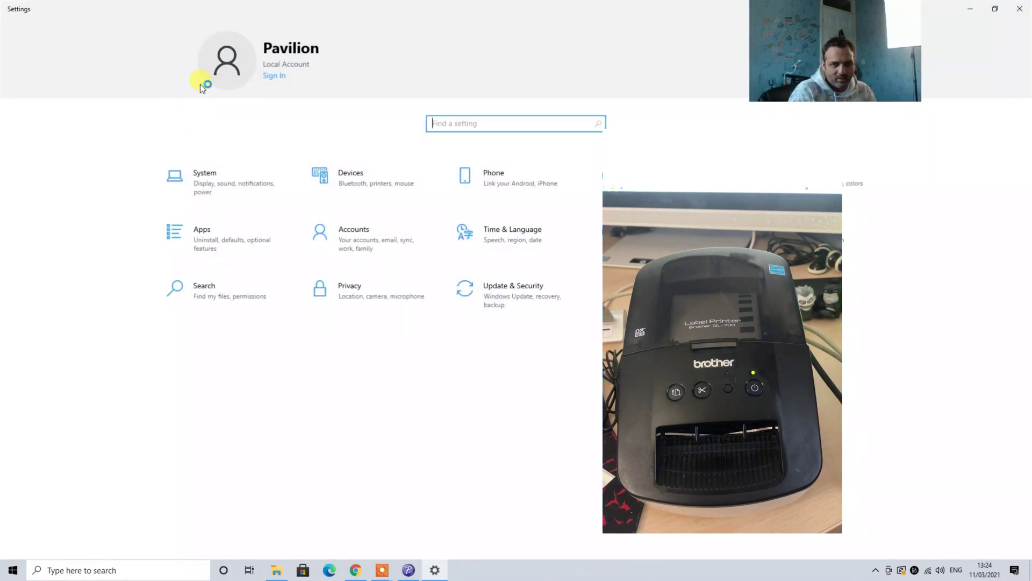
left_click(505, 303)
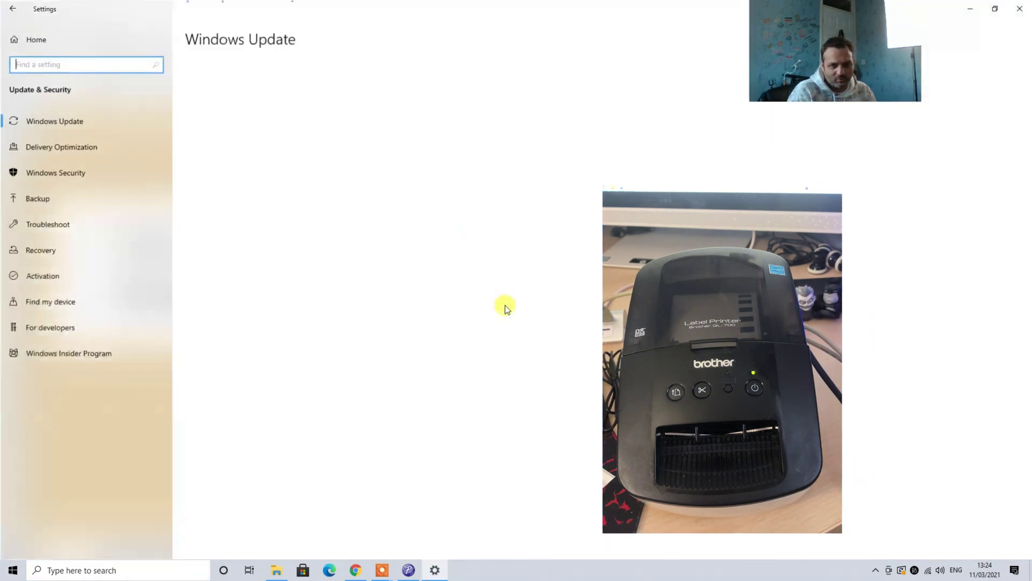
left_click(81, 120)
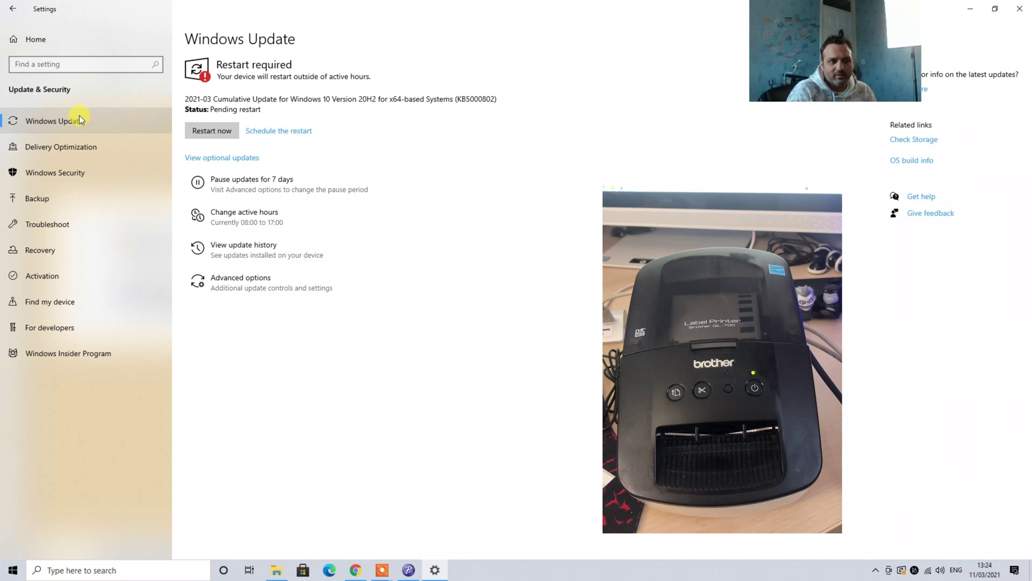
left_click(1024, 6)
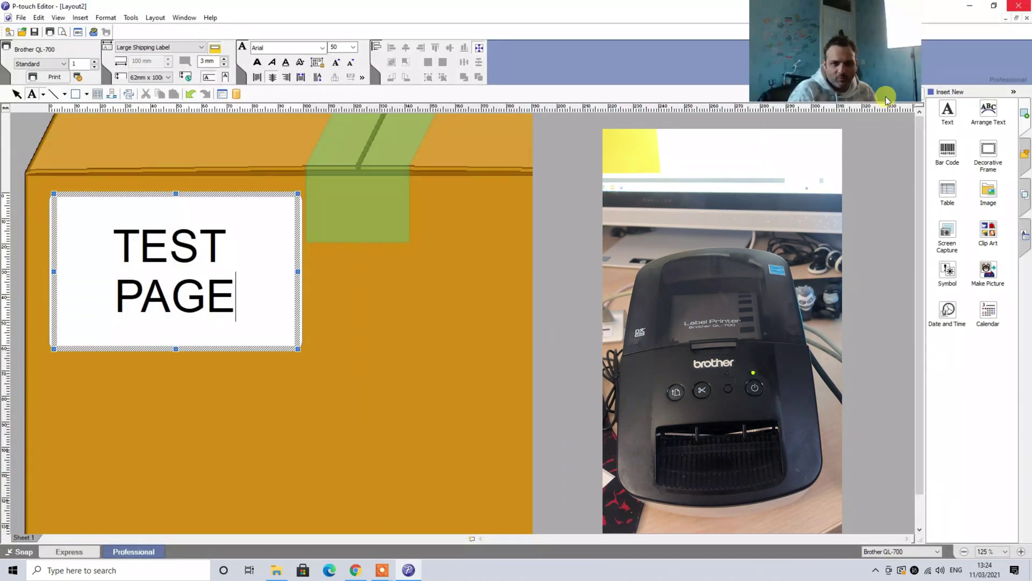
Screen-capture the Royal Mail postage image from Chrome's image results onto the label
left_click(353, 279)
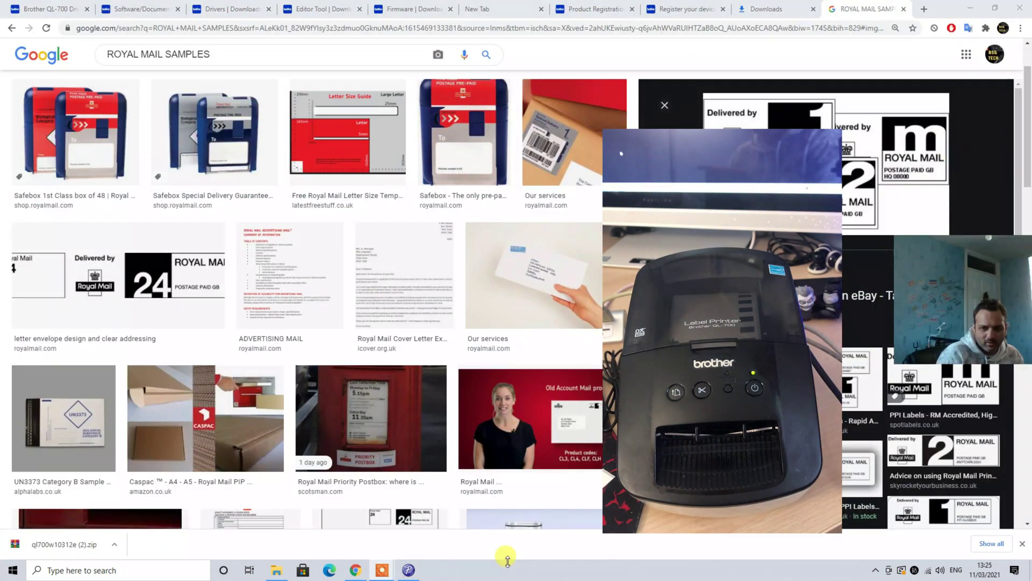
left_click(408, 570)
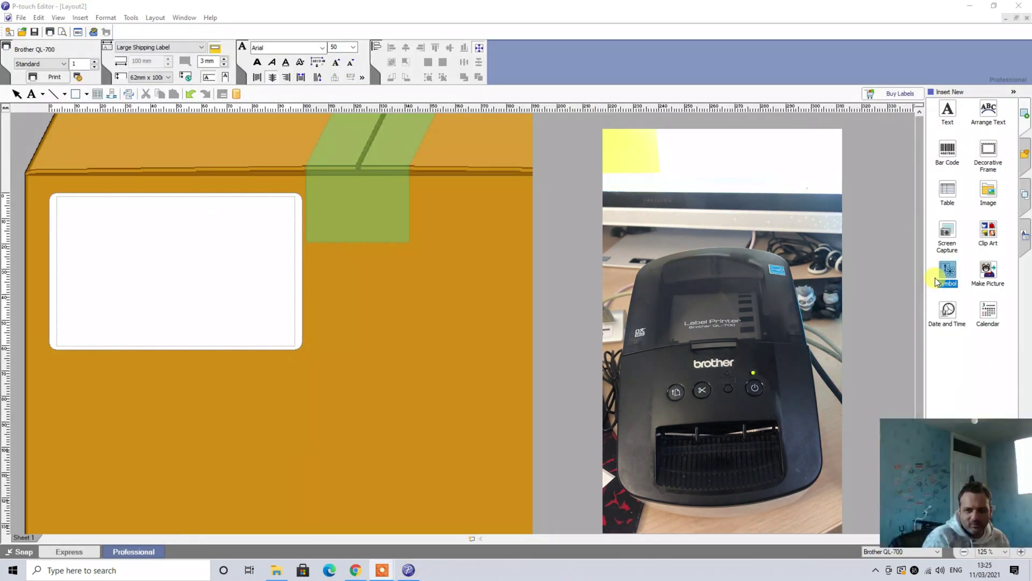
left_click(946, 237)
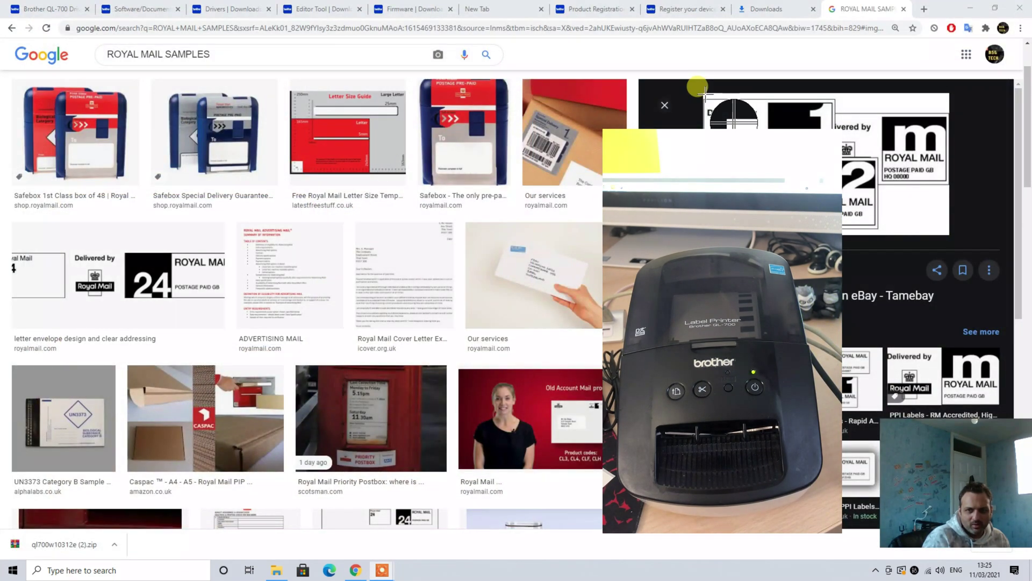
left_click_drag(702, 93, 947, 237)
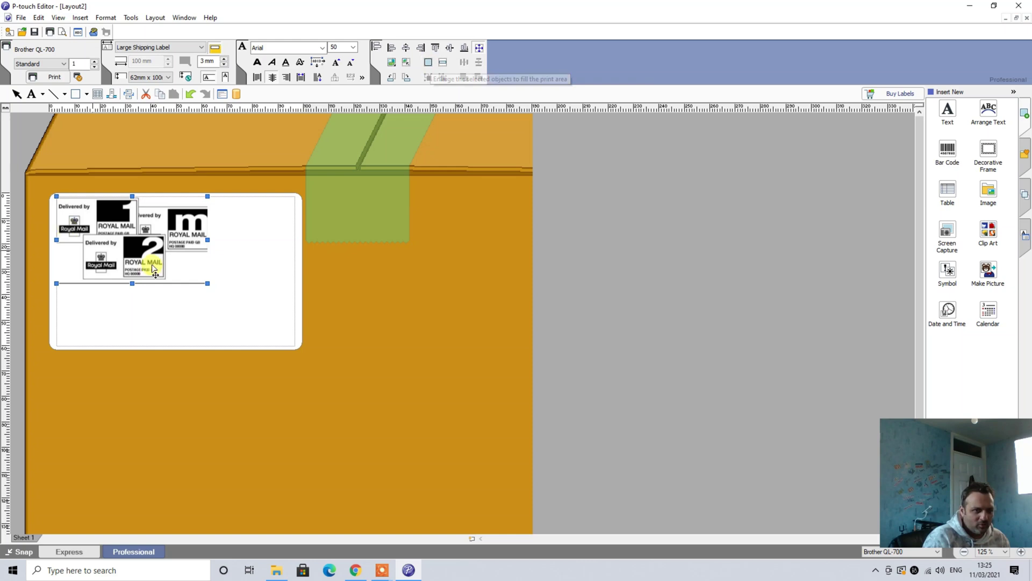
Fit the Royal Mail image to the label's full print area and print it
left_click(427, 64)
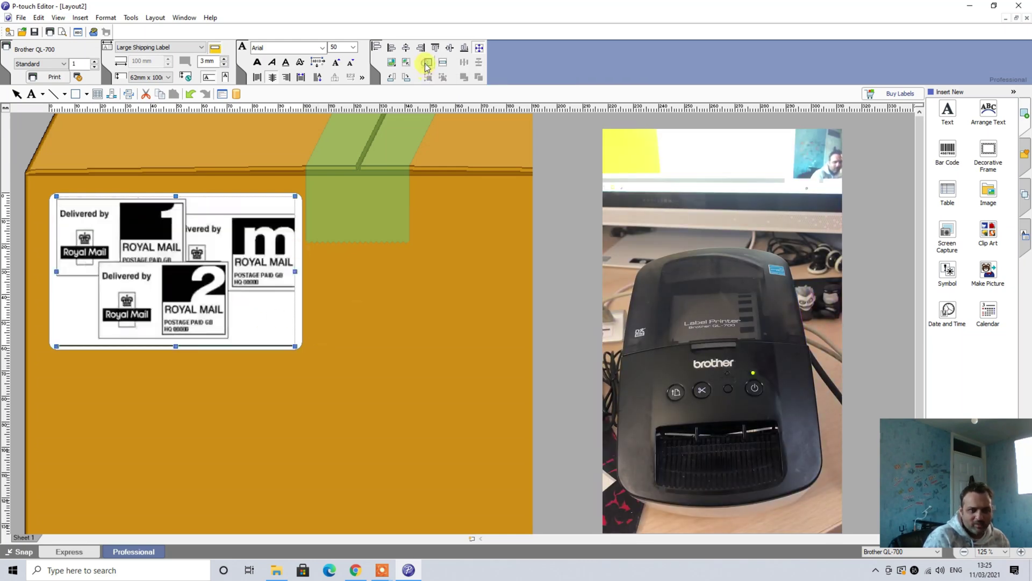
left_click(52, 80)
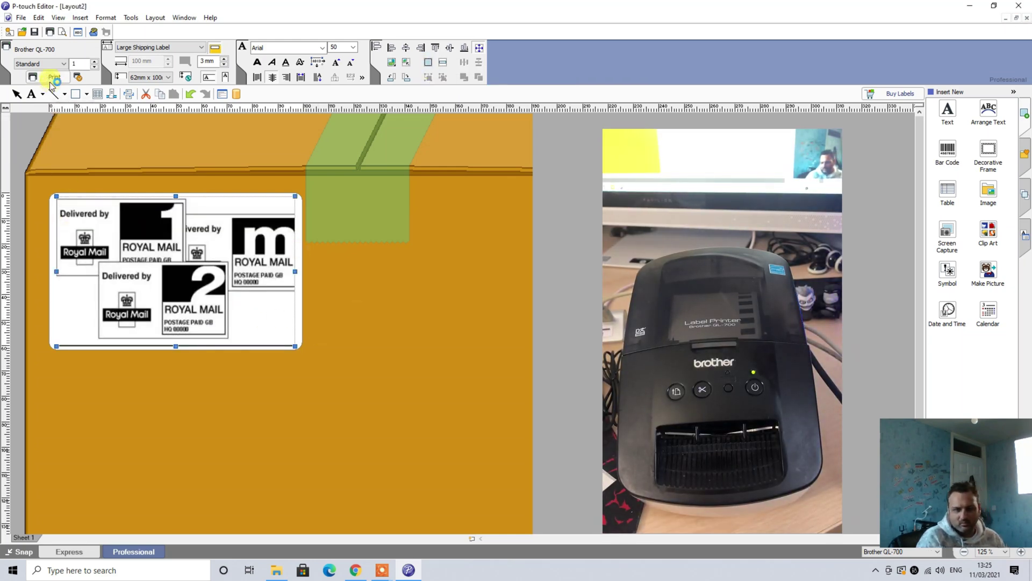